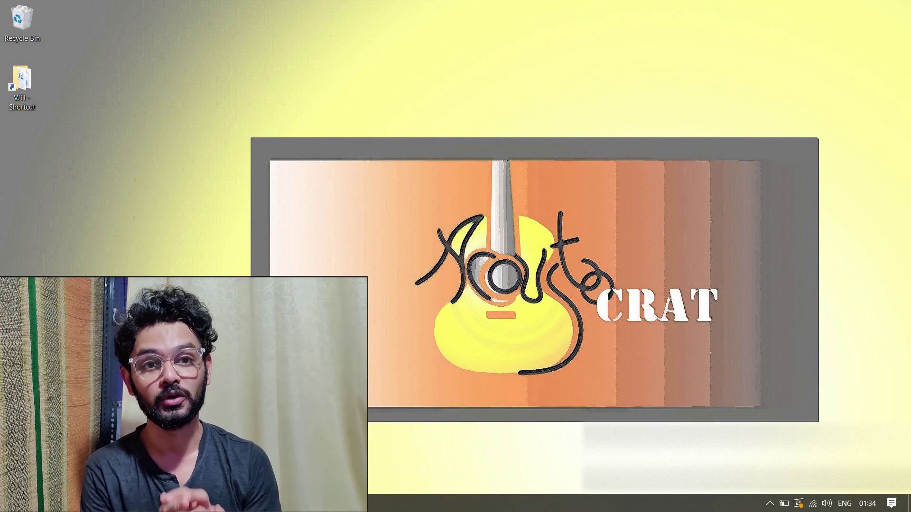
- Search 'mobius looper', open Circular Labs in a new tab and go to its Download page
text(o)
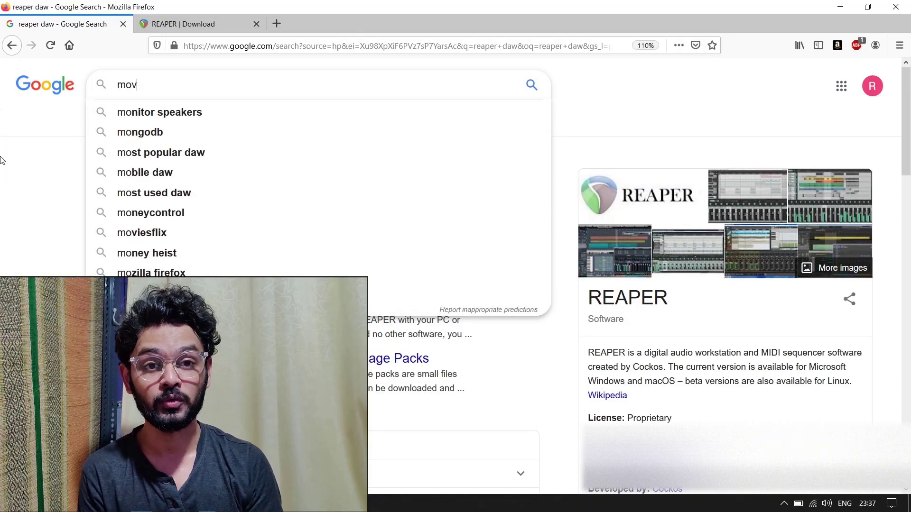
text(bius lop)
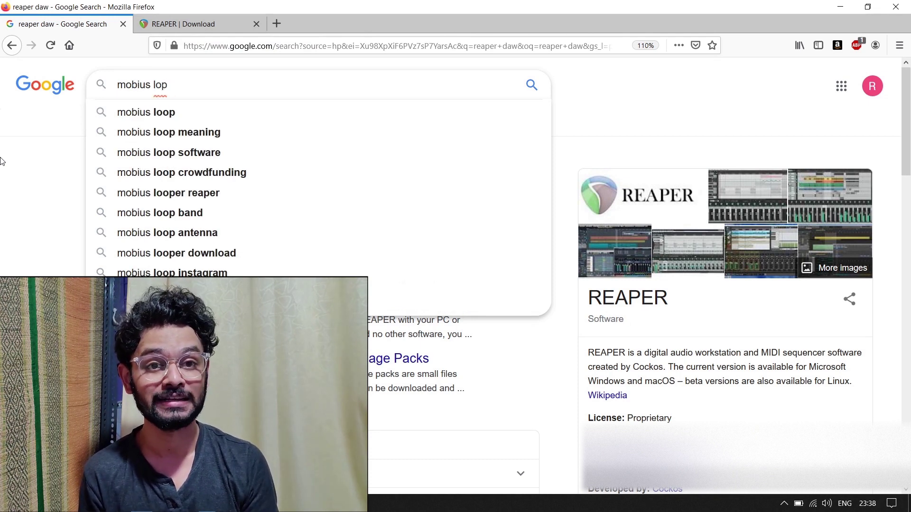
key(BackSpace)
text(oper)
key(Return)
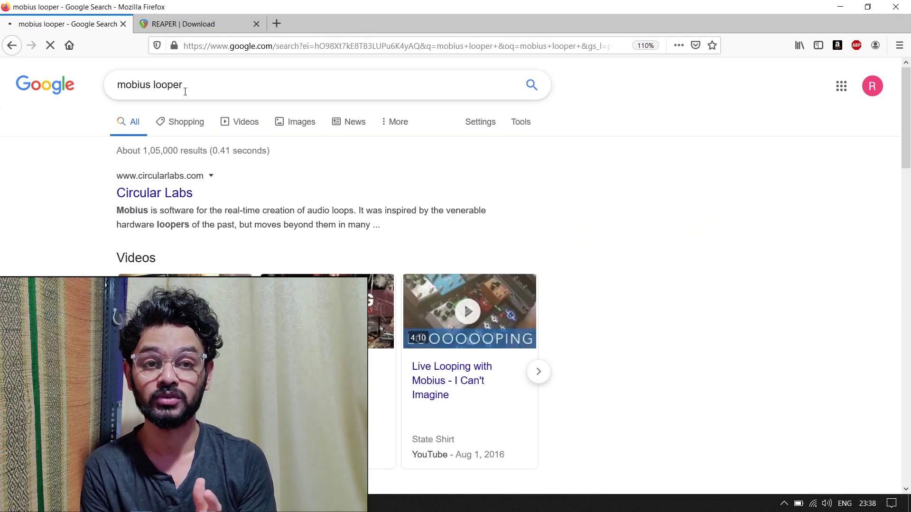
right_click(176, 197)
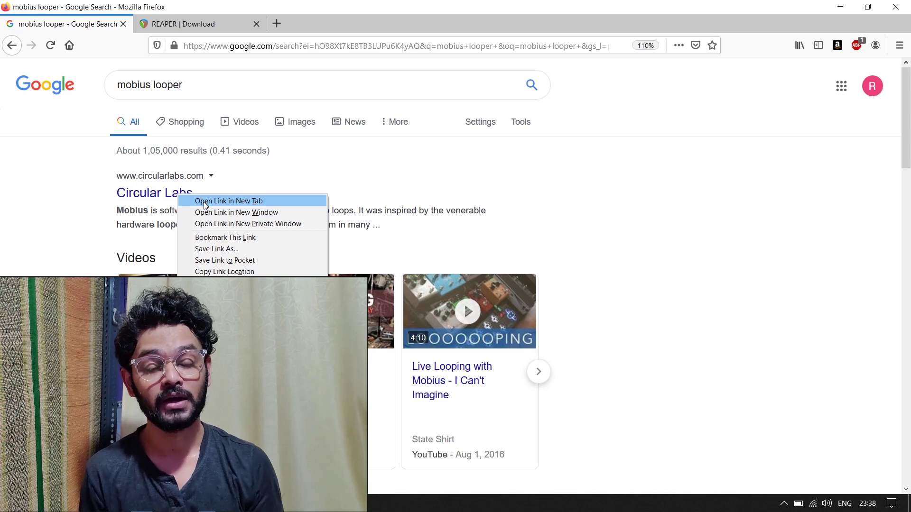
click(205, 201)
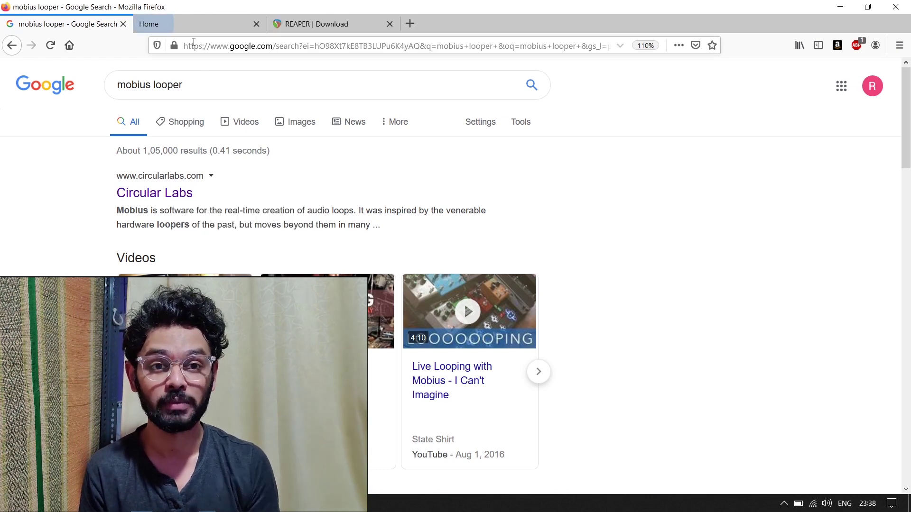
click(175, 24)
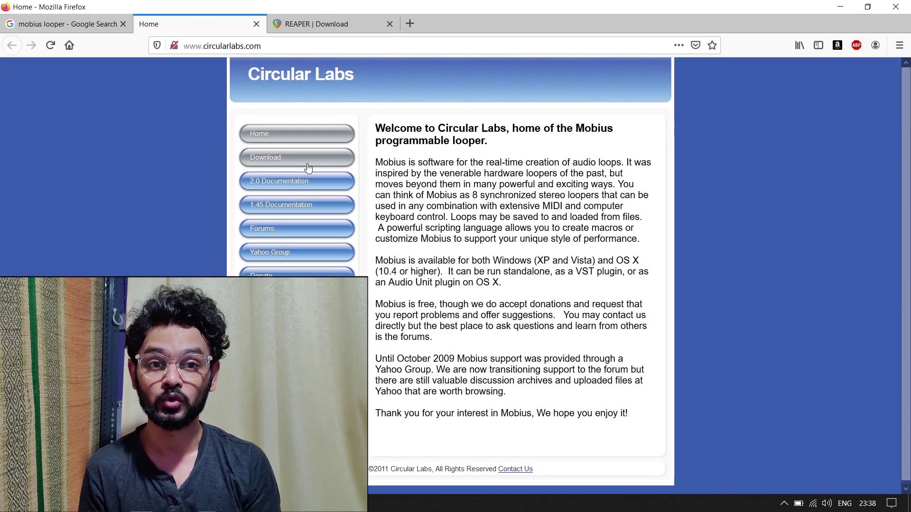
click(274, 161)
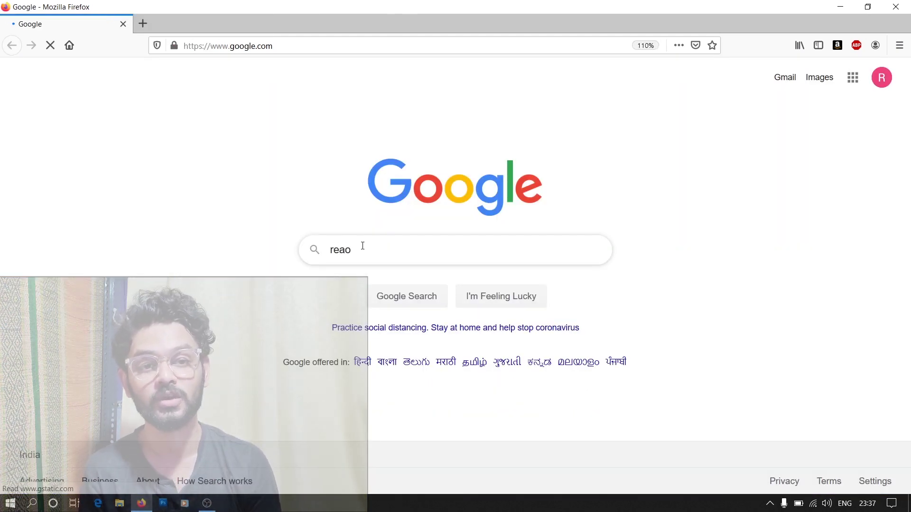
- Search 'reaper daw', open reaper.fm in a new tab and go to the REAPER download page
key(BackSpace)
text(per da)
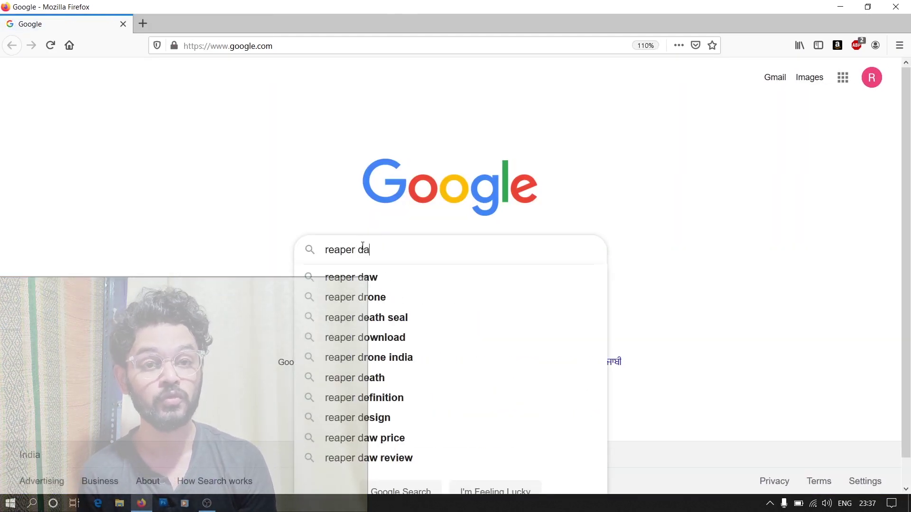
text(w)
key(Return)
right_click(215, 195)
click(215, 199)
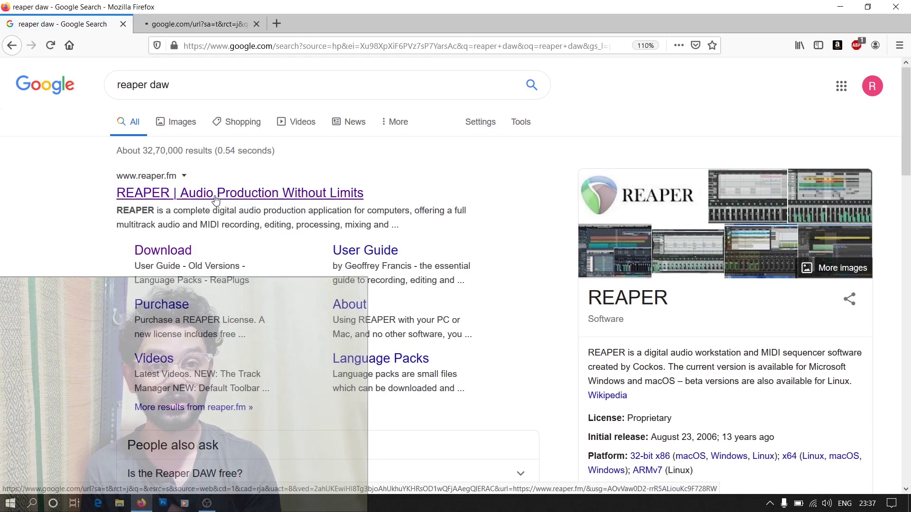
key(ctrl+Tab)
click(312, 143)
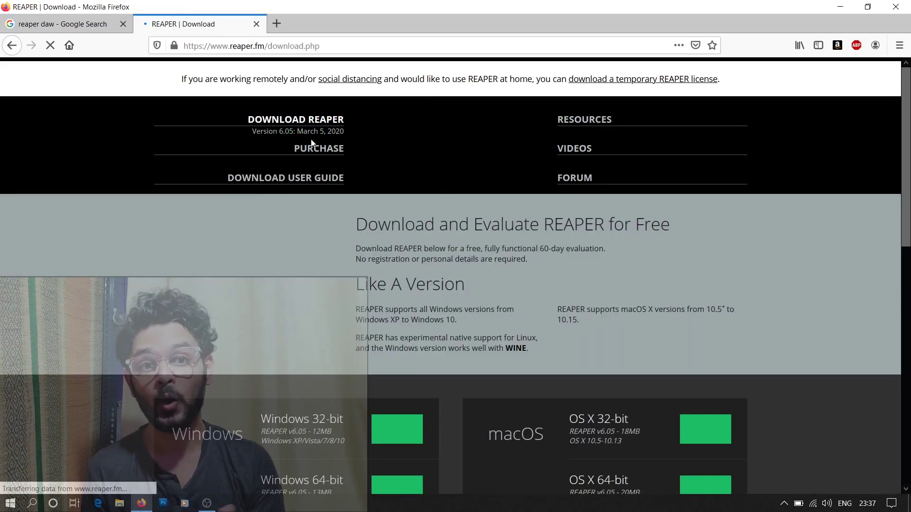
scroll(433, 309, down, 3)
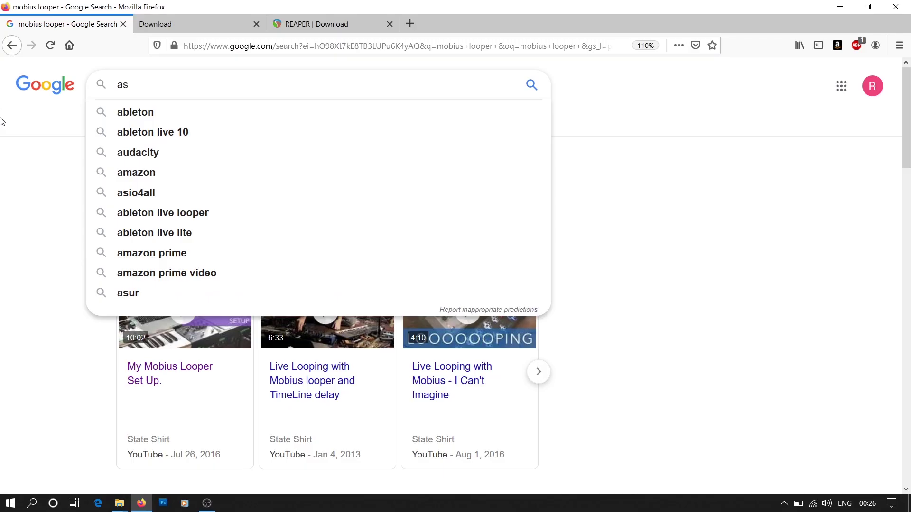
- Search 'asio4all' and open the ASIO4ALL - Universal ASIO Driver website
text(io)
key(Down)
key(Return)
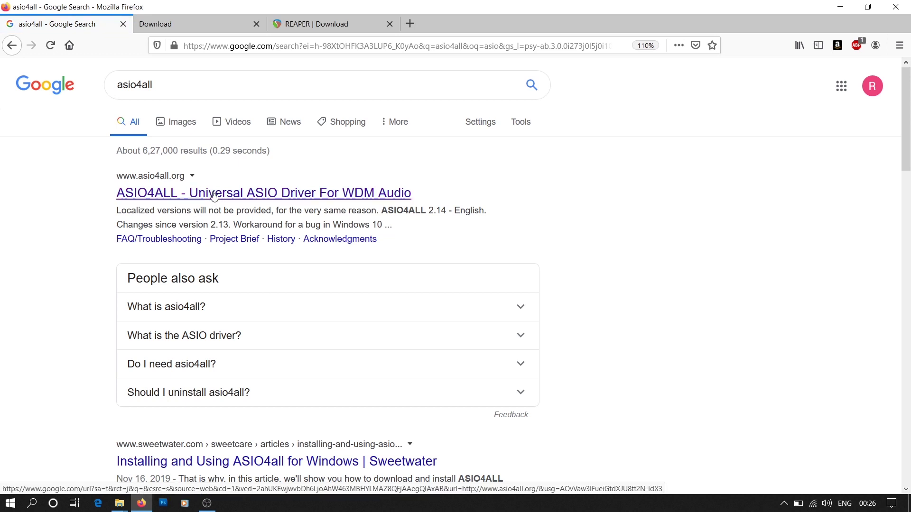
click(214, 195)
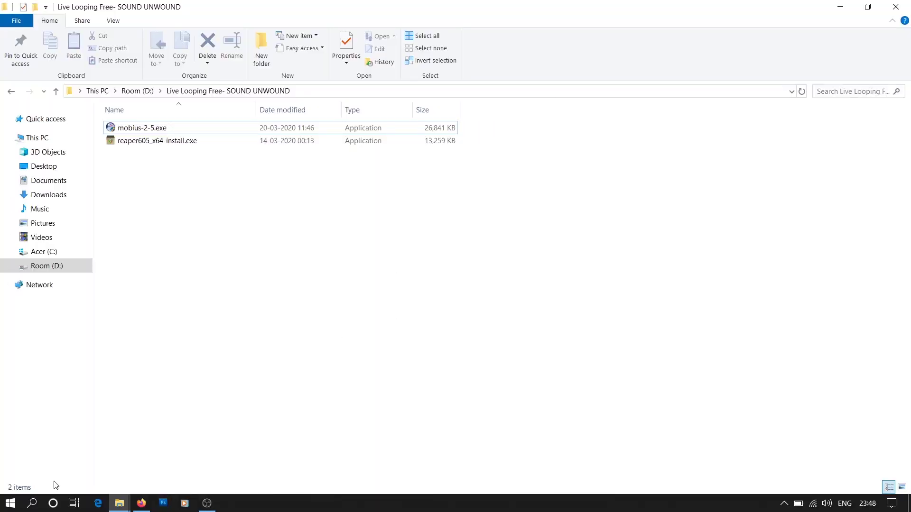
- Launch REAPER (x64) from the Start menu
click(10, 503)
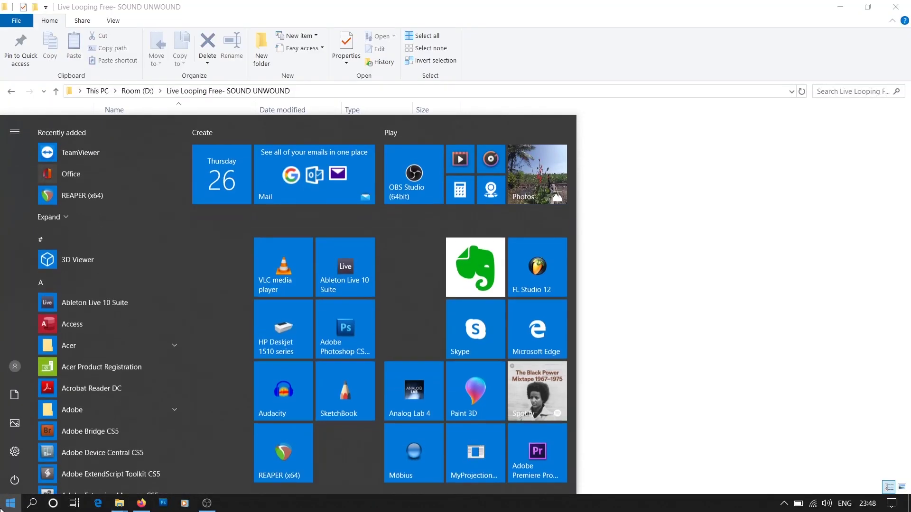
click(300, 442)
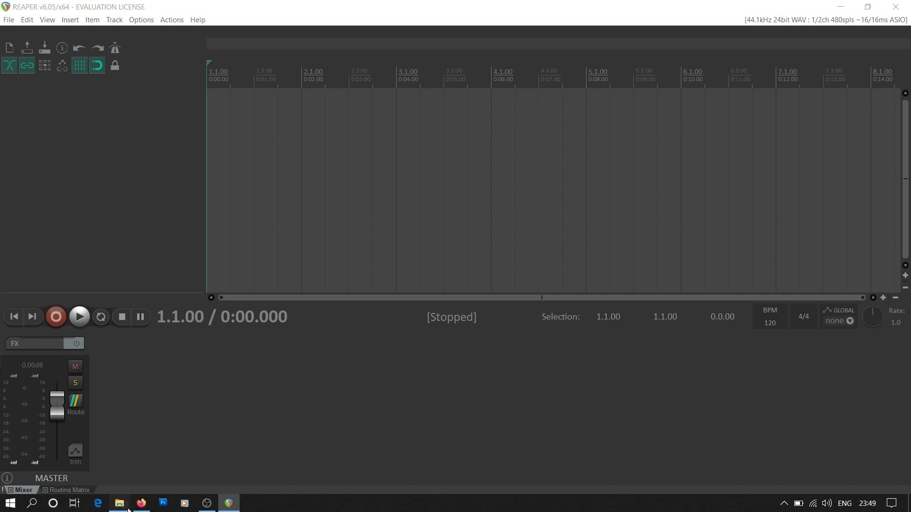
- Copy MobiusVst2.dll from C:\Program Files (x86)\Mobius 2
mouse_move(119, 502)
click(95, 474)
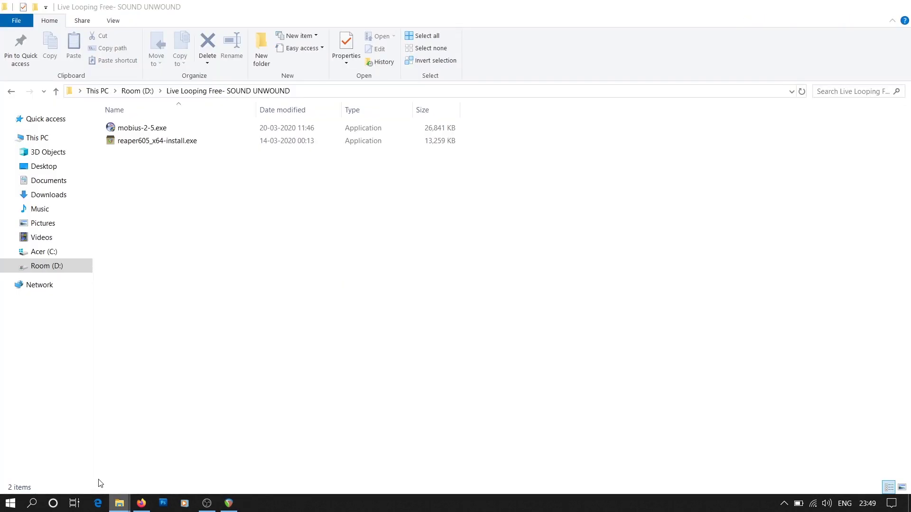
click(61, 256)
double_click(164, 265)
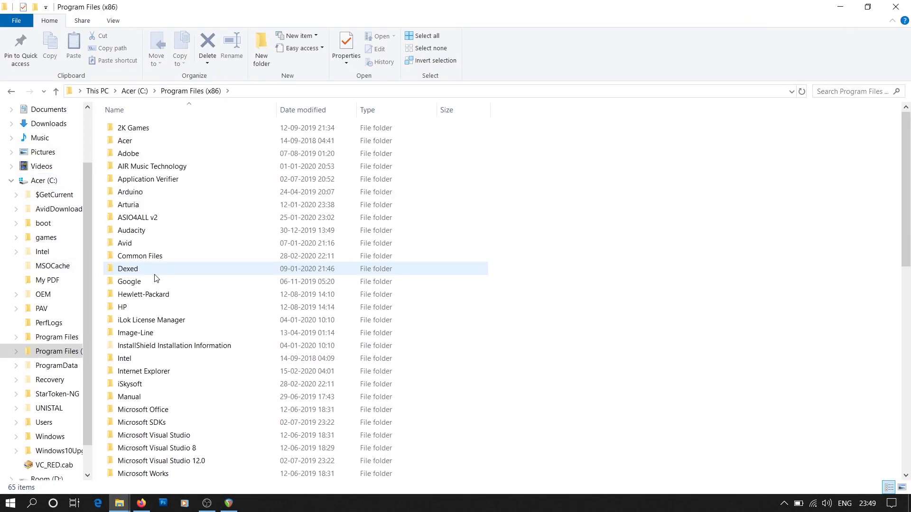
click(42, 183)
double_click(186, 270)
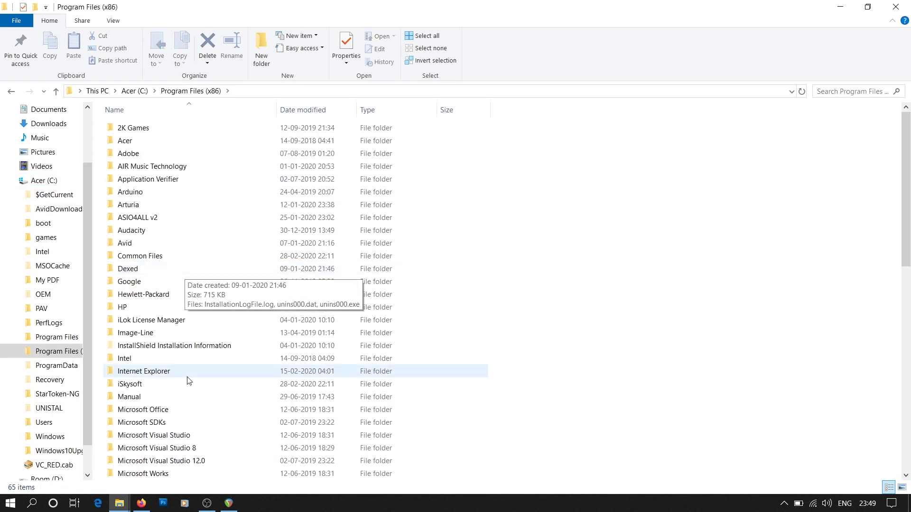
scroll(187, 380, down, 6)
double_click(152, 274)
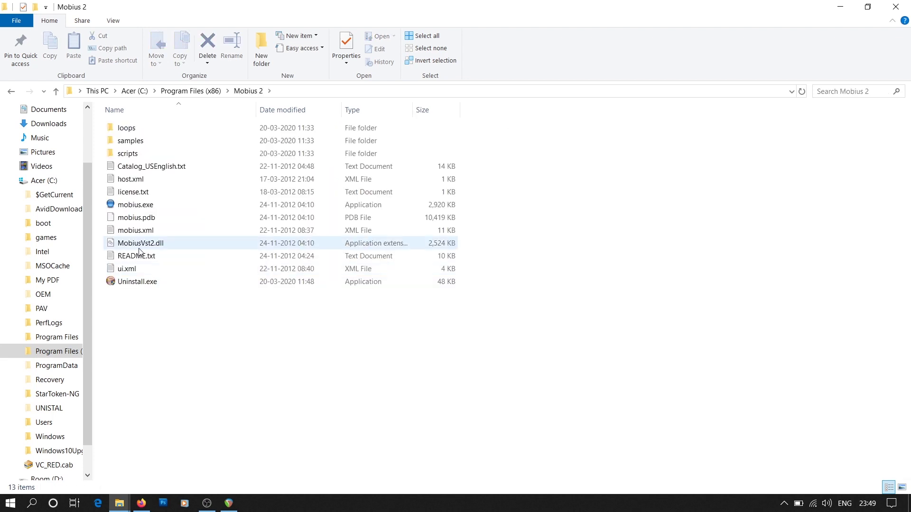
right_click(160, 245)
click(208, 357)
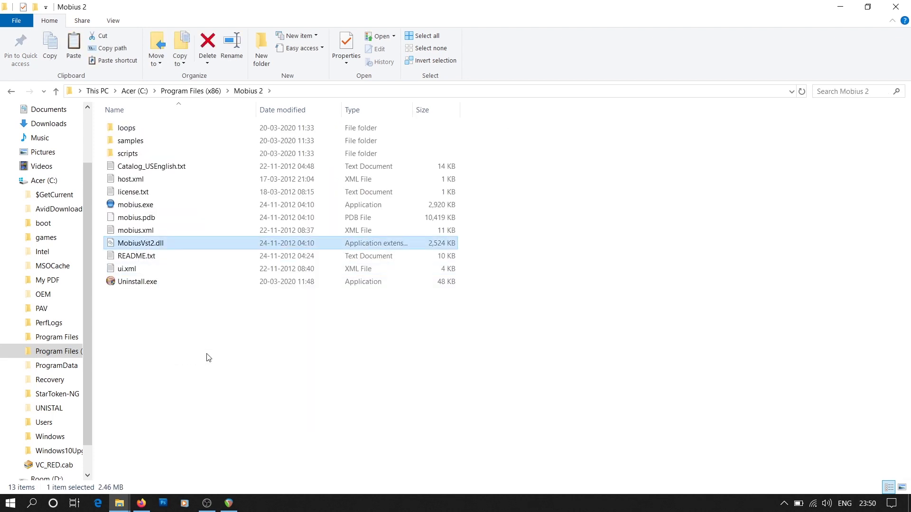
- Paste MobiusVst2.dll into C:\Program Files\VstPlugins with admin permission, then return to REAPER
click(66, 183)
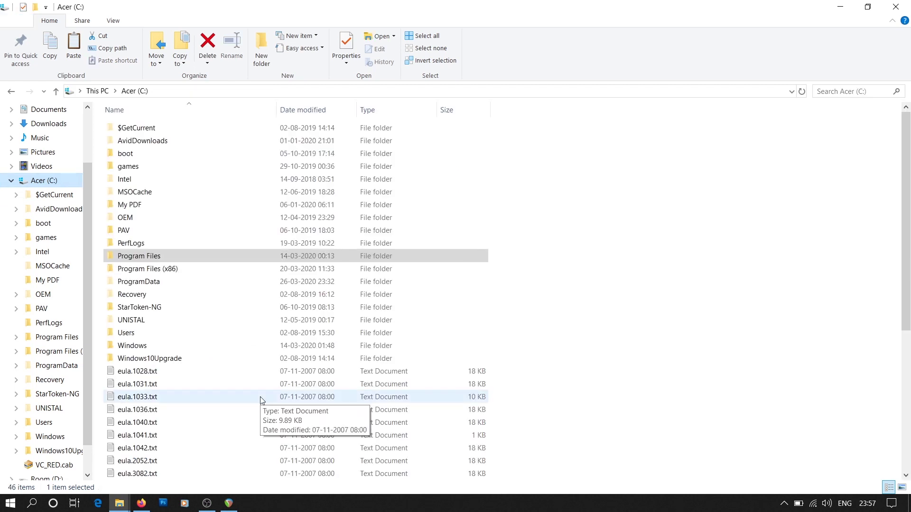
double_click(246, 255)
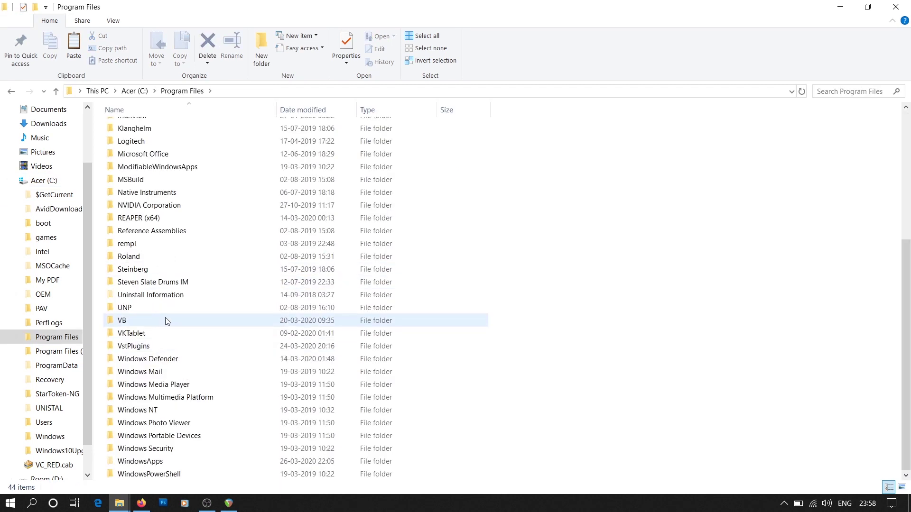
scroll(220, 411, up, 2)
double_click(220, 409)
key(ctrl+v)
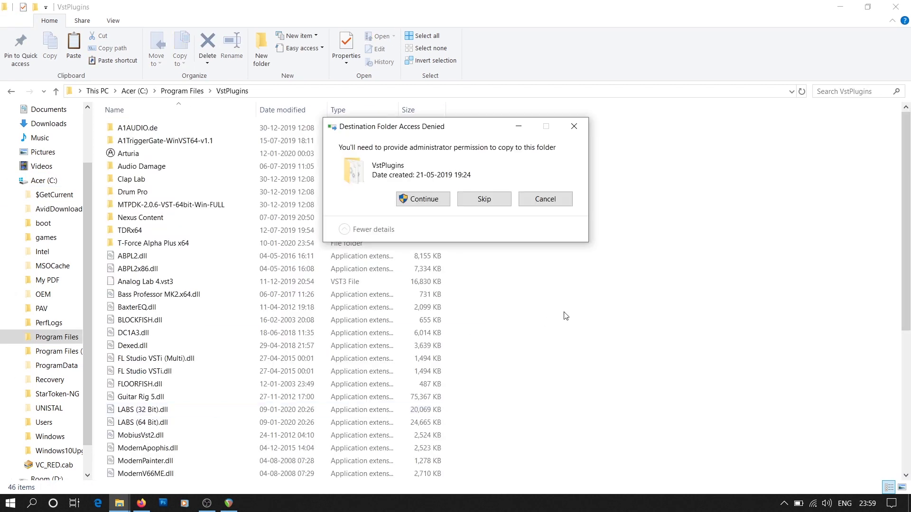
click(423, 198)
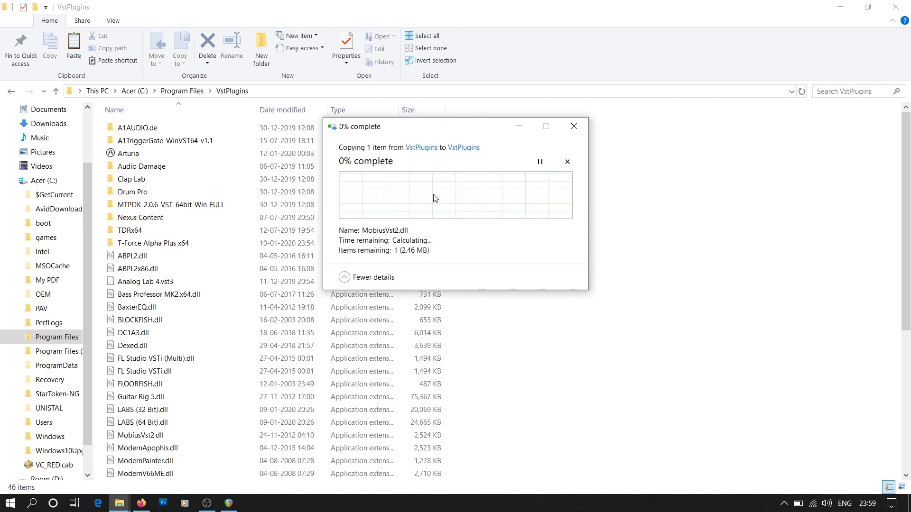
key(alt+Up)
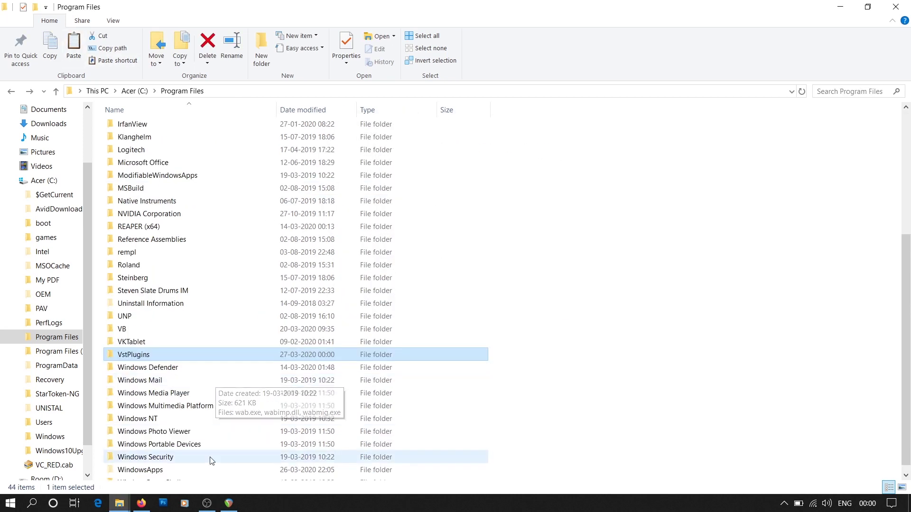
click(230, 504)
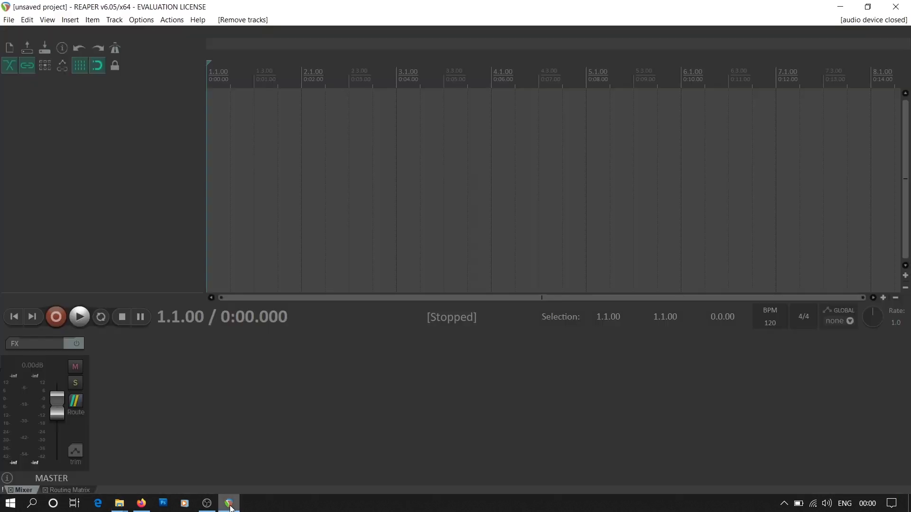
- In VST preferences, cancel adding a folder, keeping the C:\Program Files\VstPlugins path
click(148, 23)
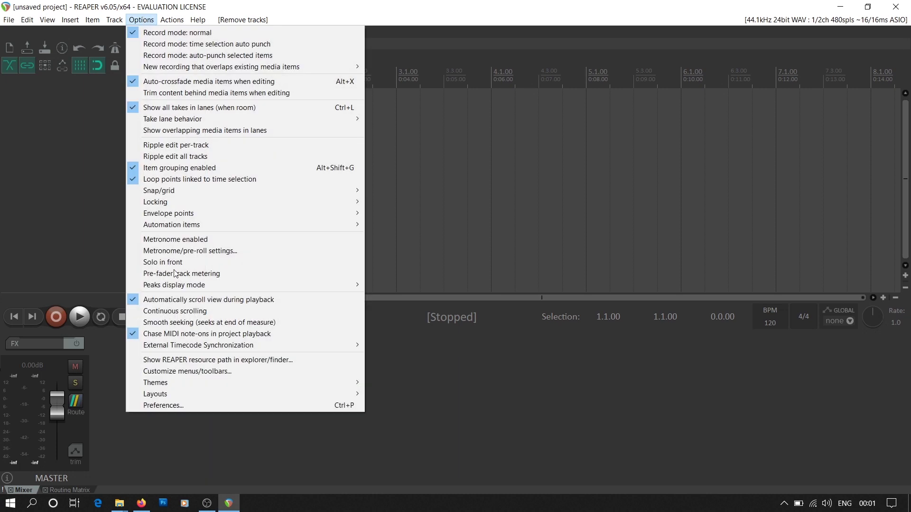
click(175, 405)
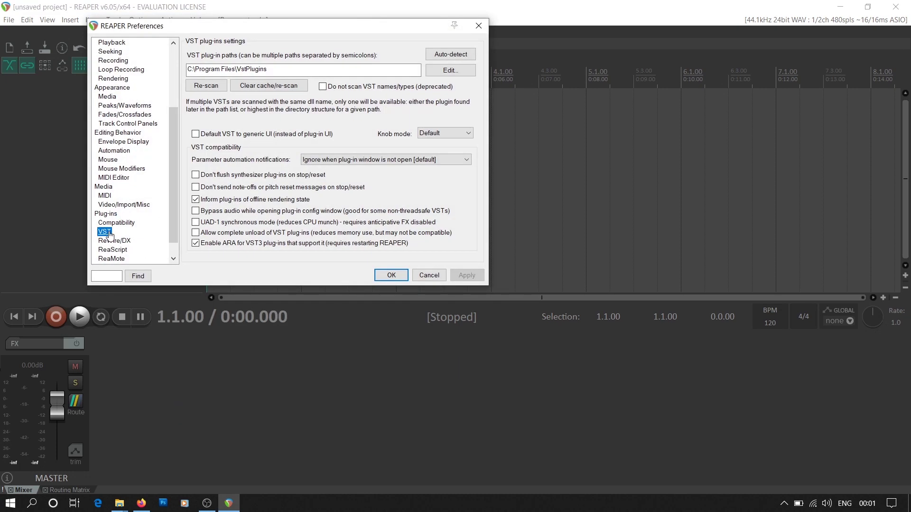
drag(170, 188, 170, 215)
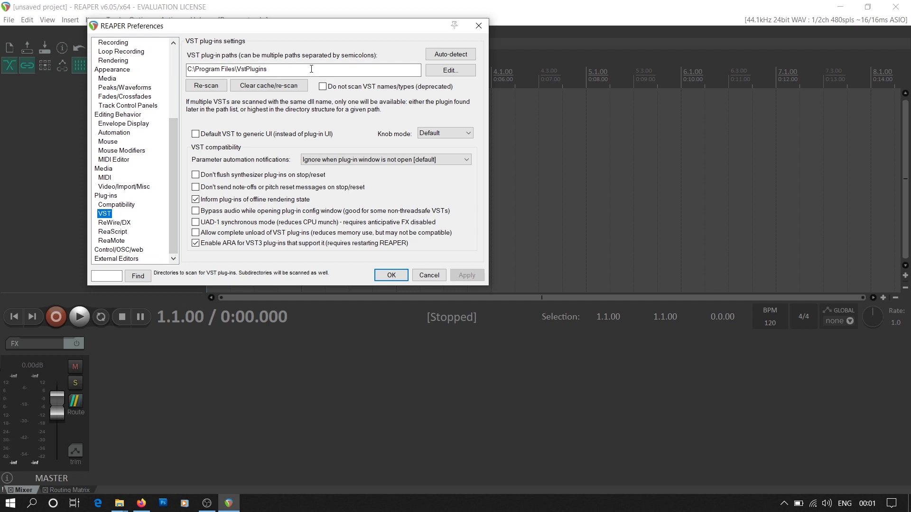
click(437, 72)
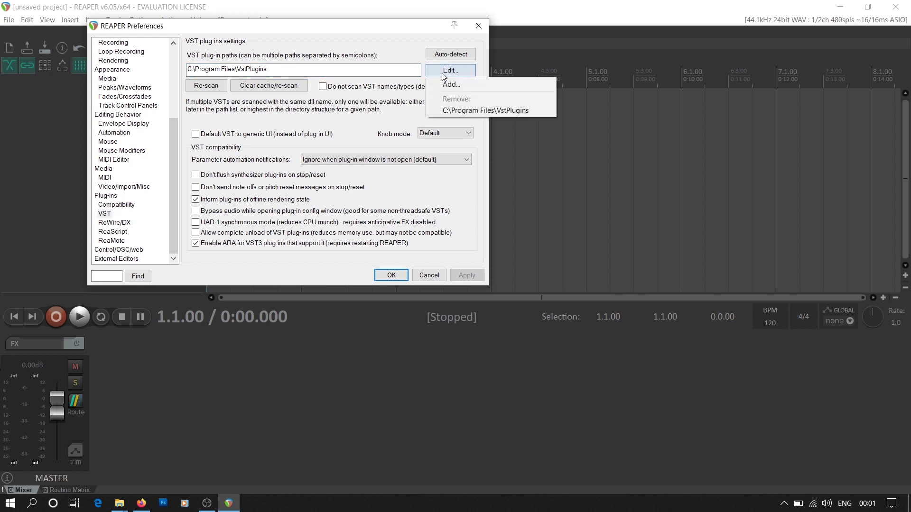
click(449, 84)
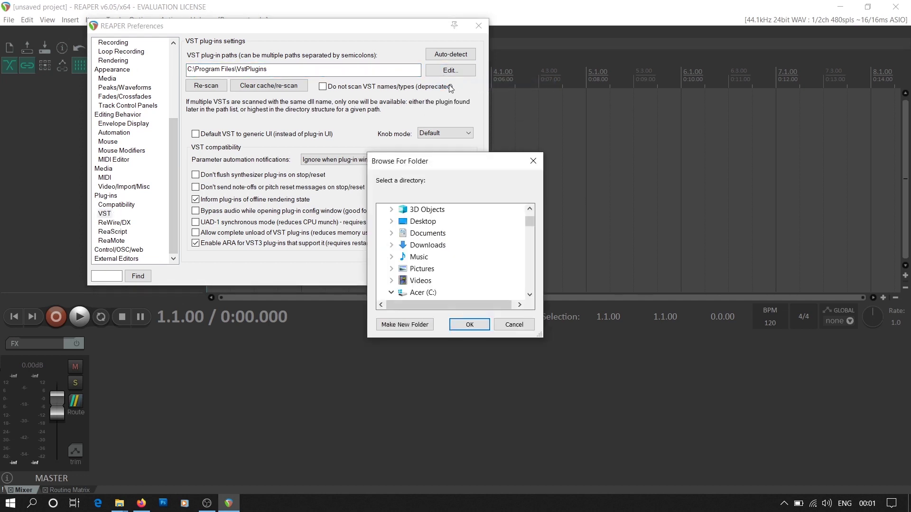
drag(530, 219, 528, 235)
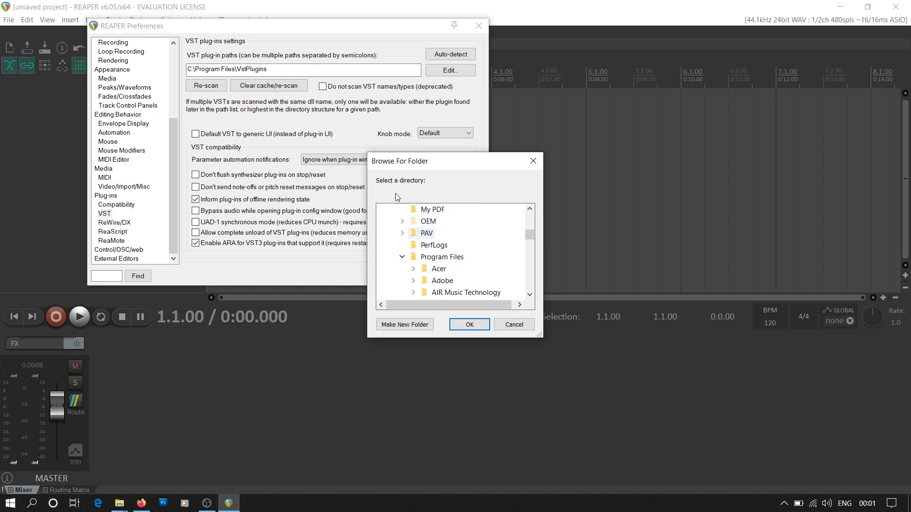
click(530, 161)
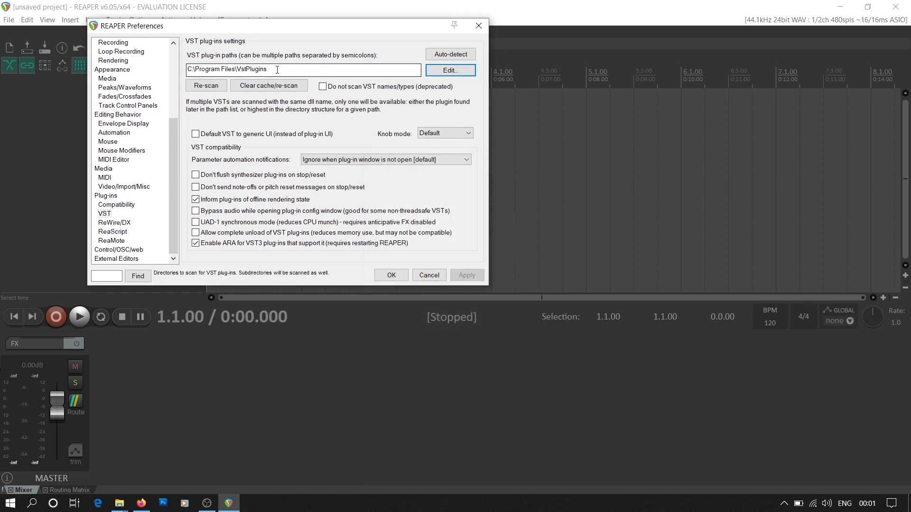
- Clear the VST cache and re-scan, close Preferences, and insert a new empty track
click(272, 86)
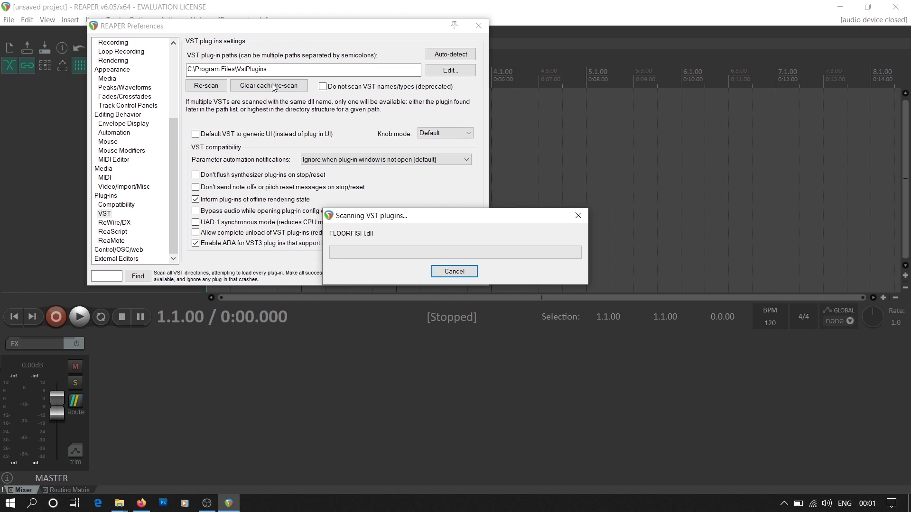
key(Escape)
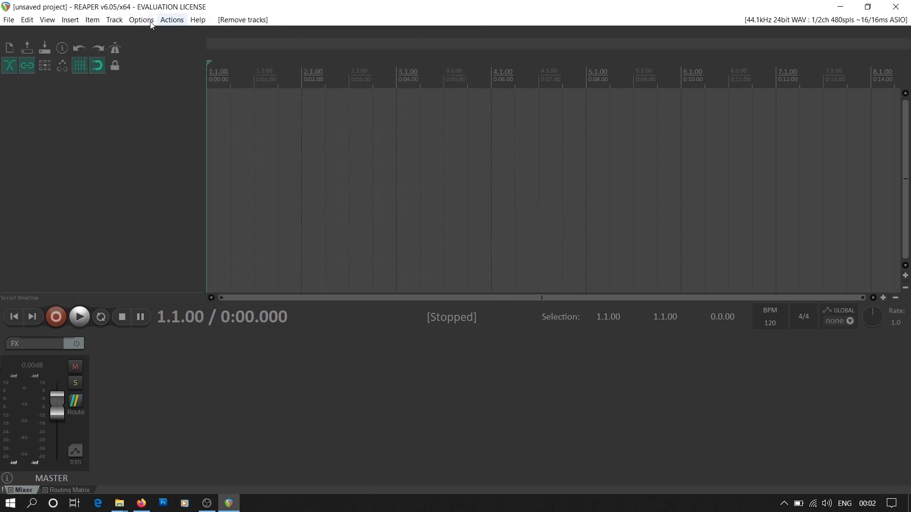
click(118, 20)
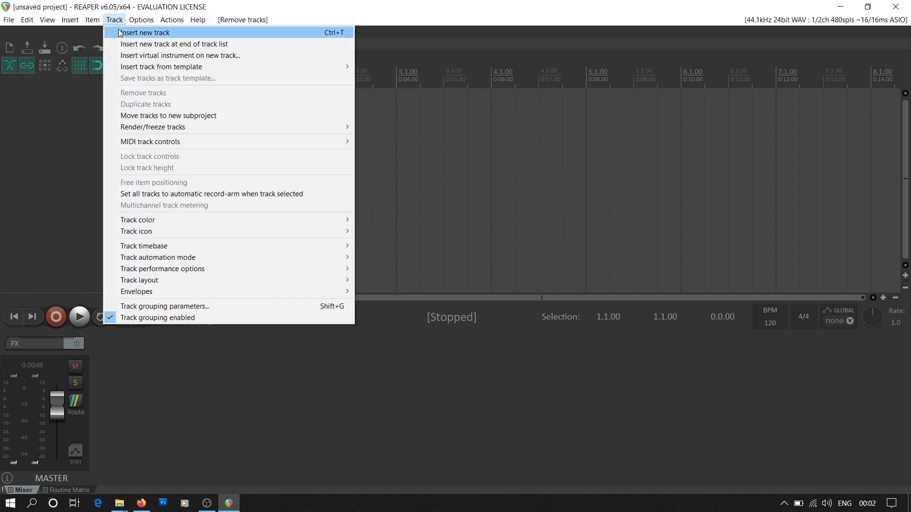
click(120, 33)
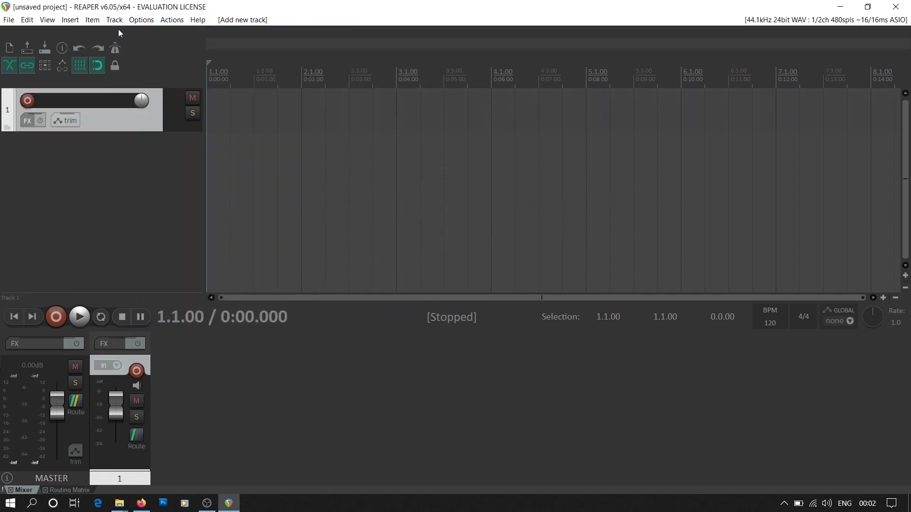
- Add the Mobius 2 plugin to track 1's FX chain, filtering for 'mobius'
click(29, 122)
text(m)
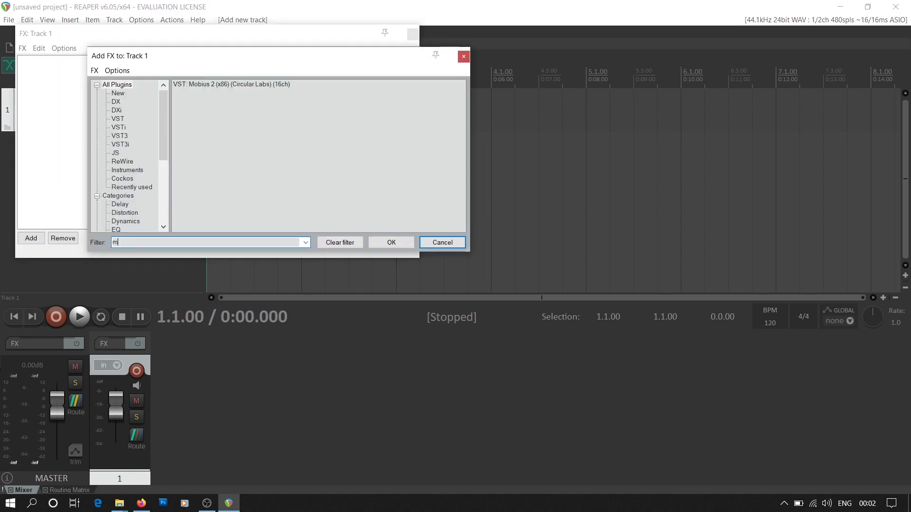
text(obius)
click(249, 85)
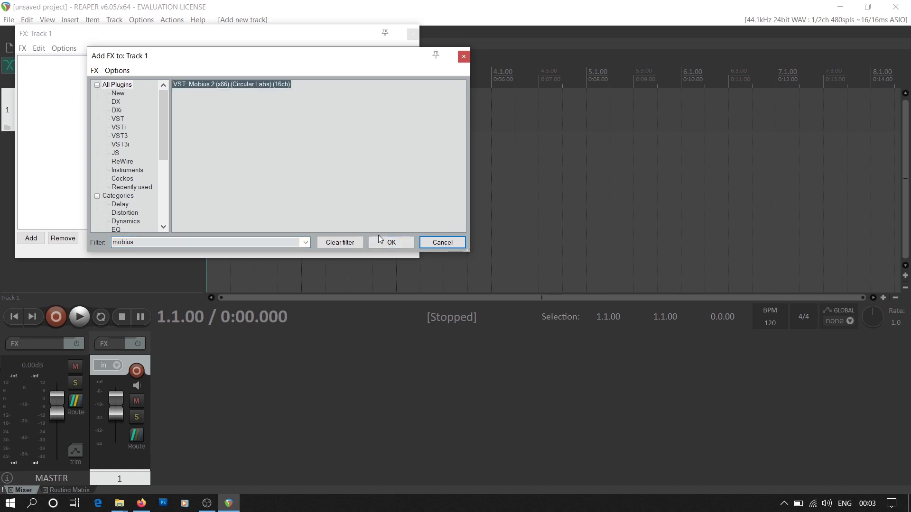
click(392, 243)
click(27, 121)
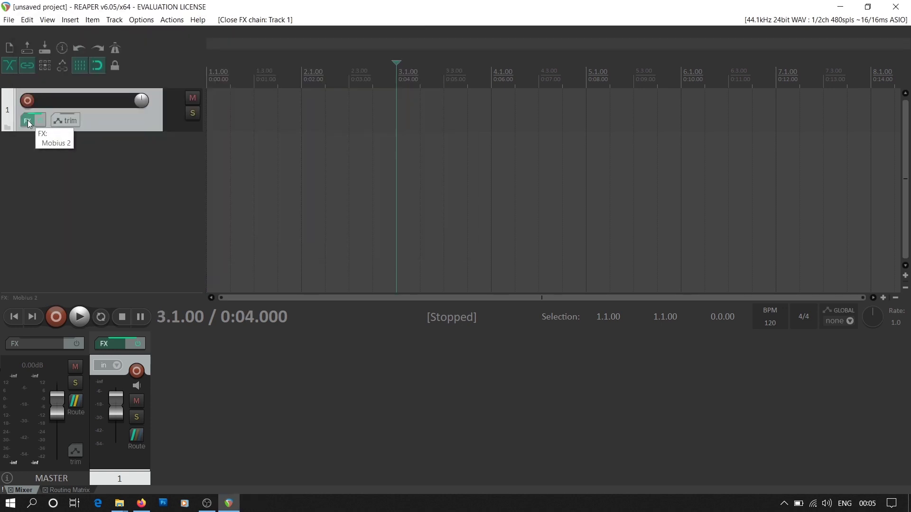
- Open the Mobius 2 window, move it up-left, and close the track 1 FX chain
click(28, 122)
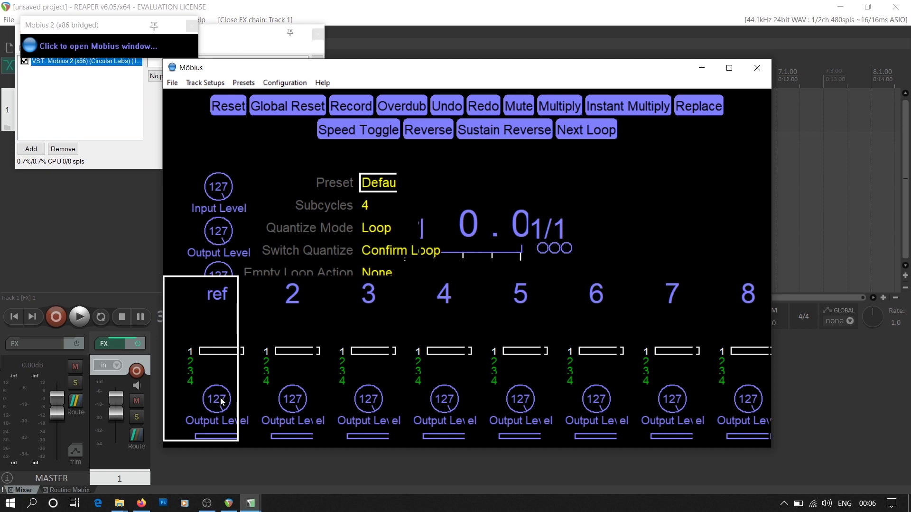
drag(407, 69, 370, 58)
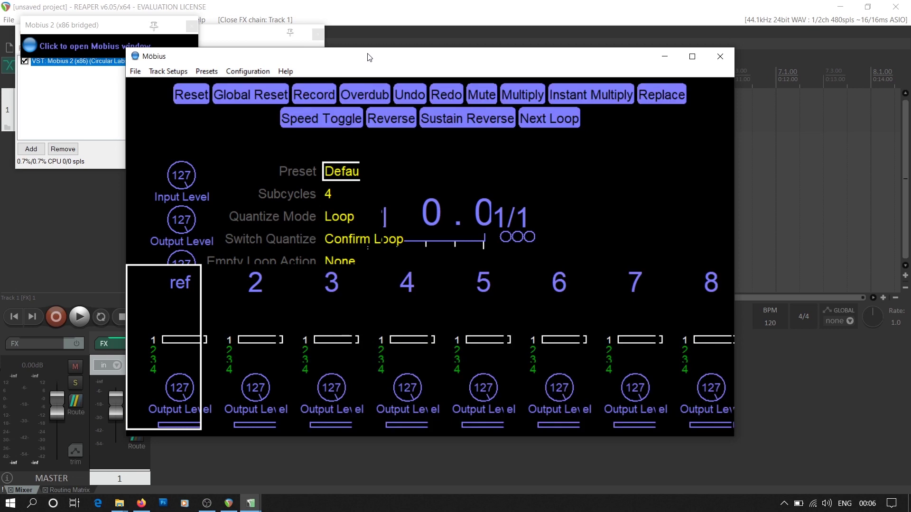
click(344, 29)
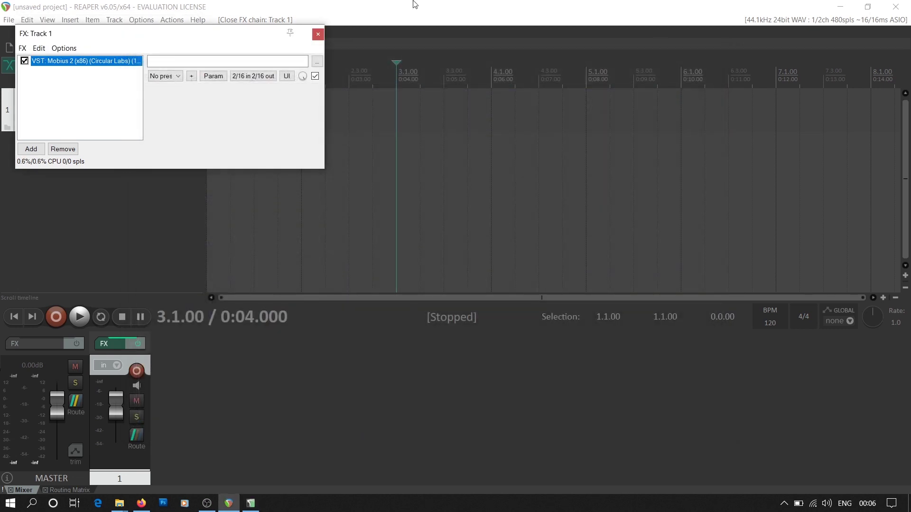
click(318, 34)
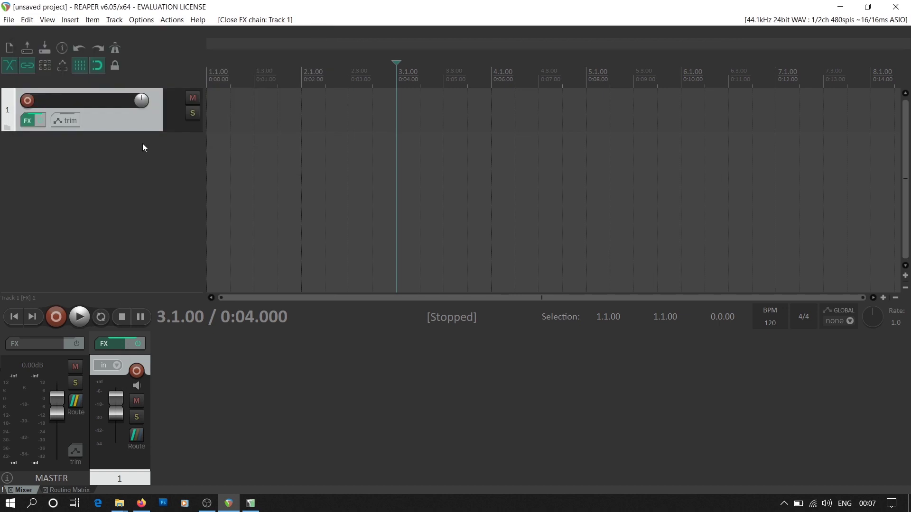
- Confirm the Arturia MINILAB input configuration under MIDI Devices, then apply and close Preferences
click(140, 19)
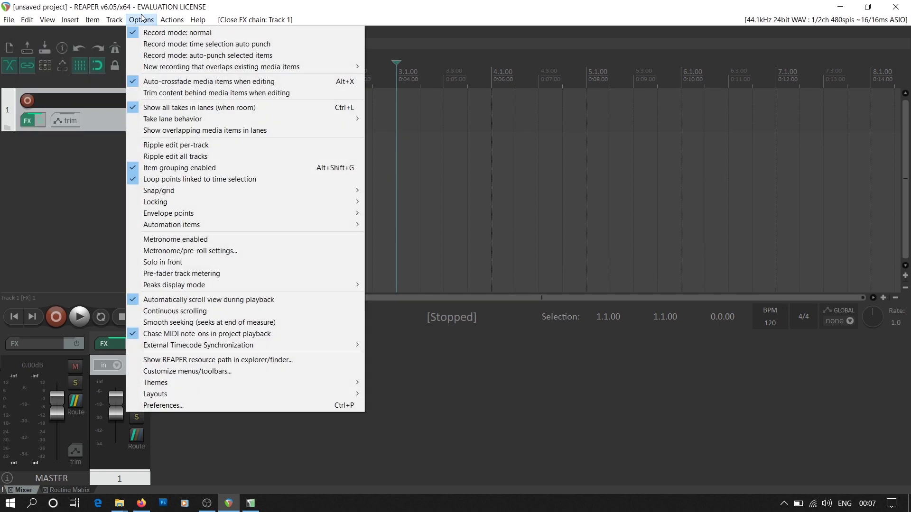
click(183, 403)
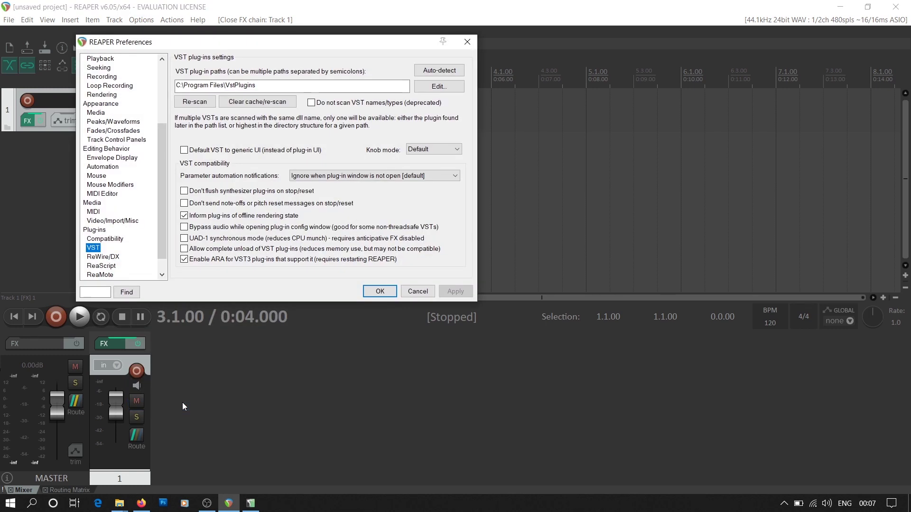
drag(158, 182, 166, 114)
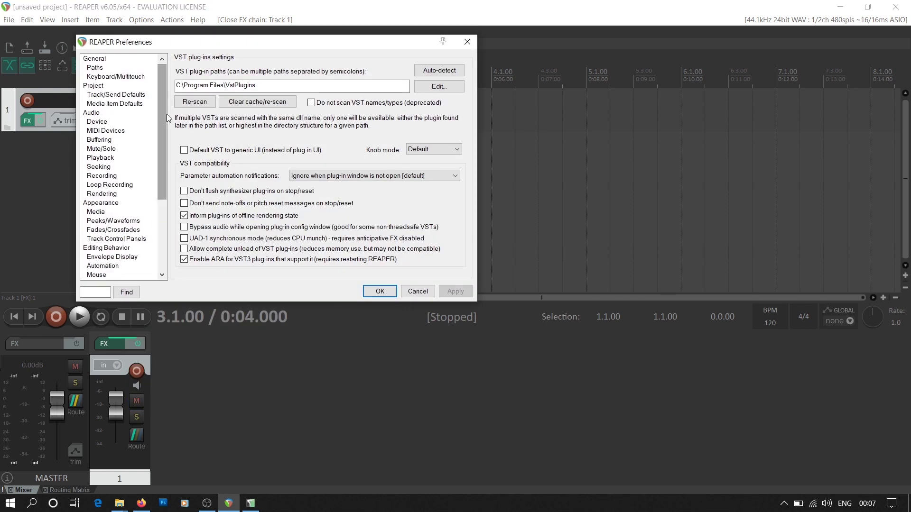
click(119, 133)
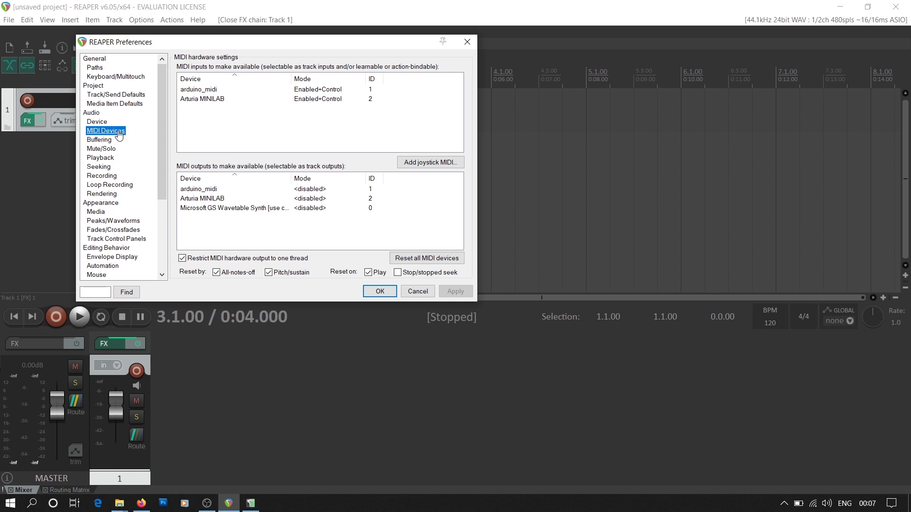
click(209, 99)
right_click(209, 101)
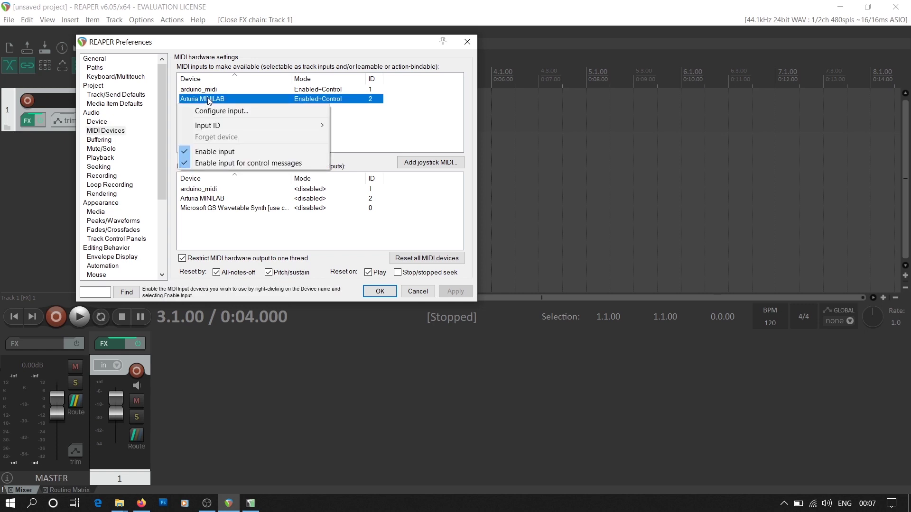
click(236, 112)
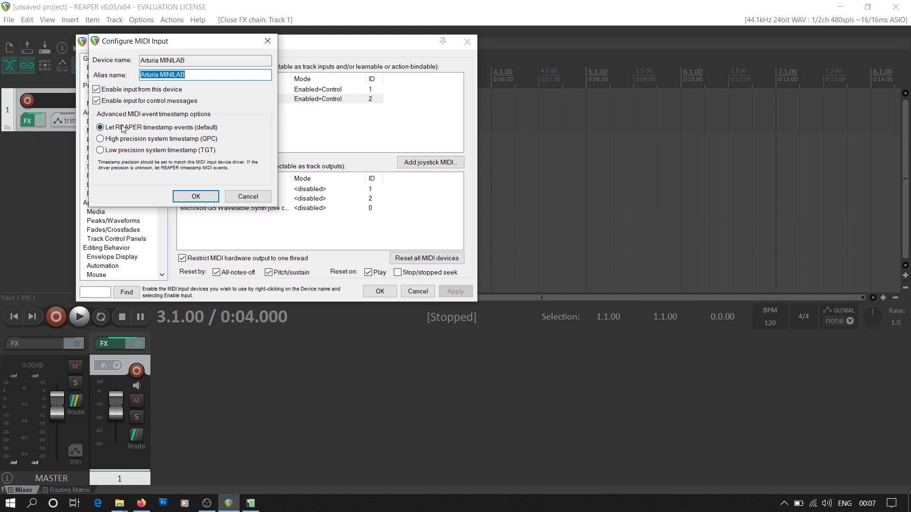
click(195, 197)
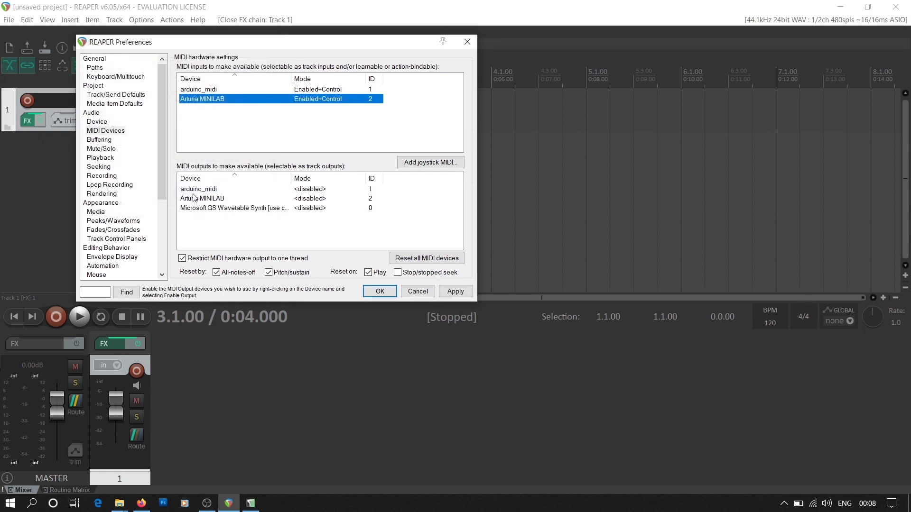
click(454, 293)
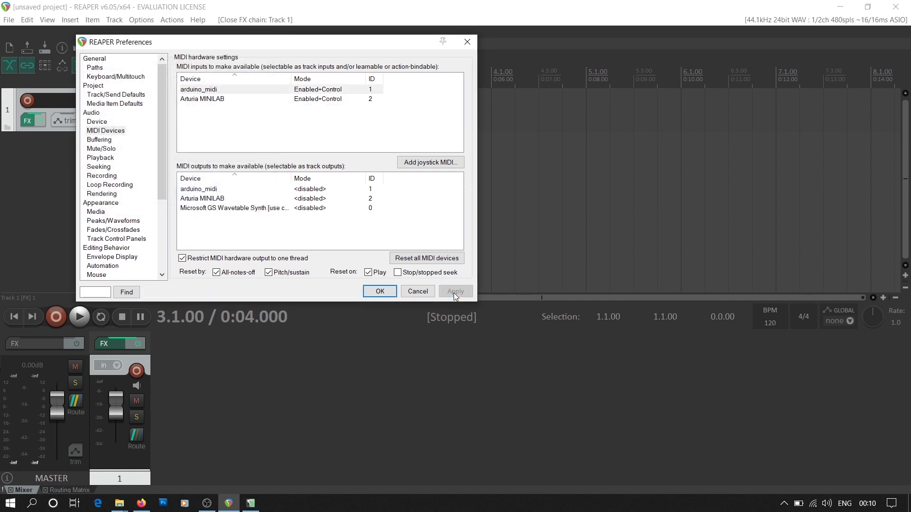
click(379, 292)
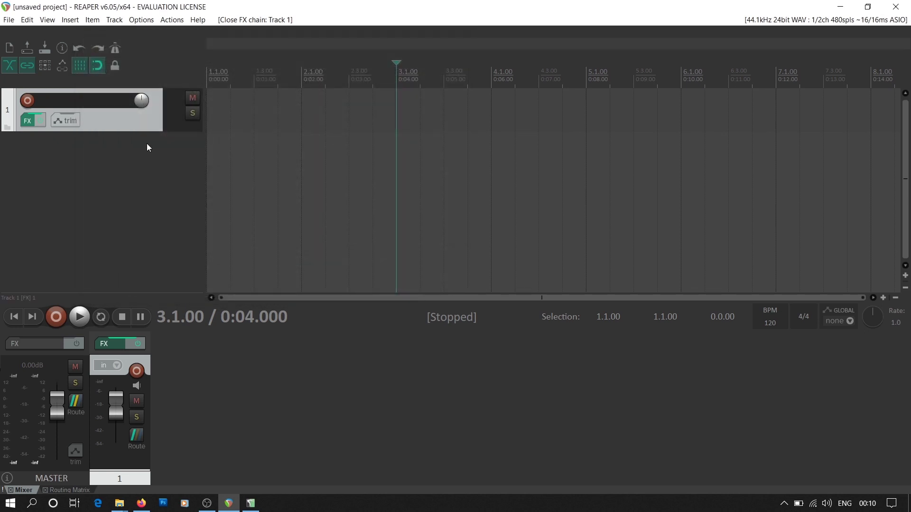
- Insert the VSTi LABS (x86) instrument on a new track and close its window
click(114, 20)
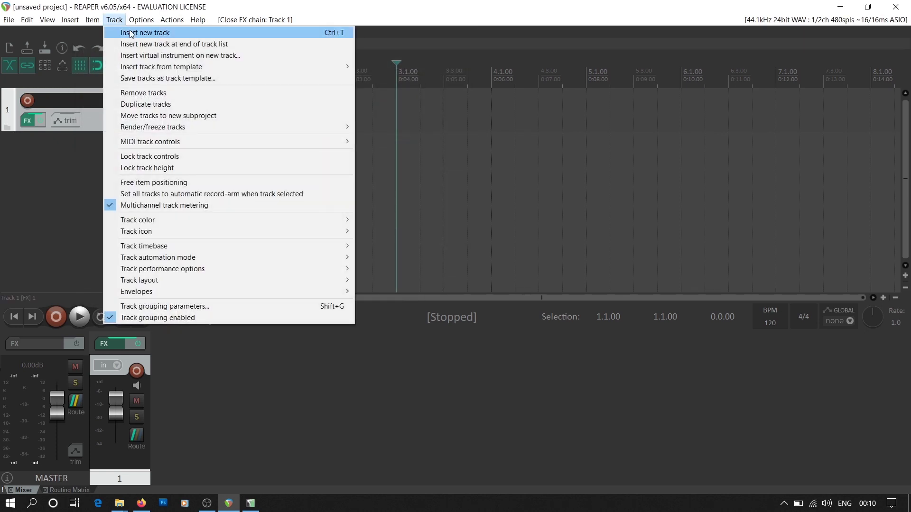
click(155, 56)
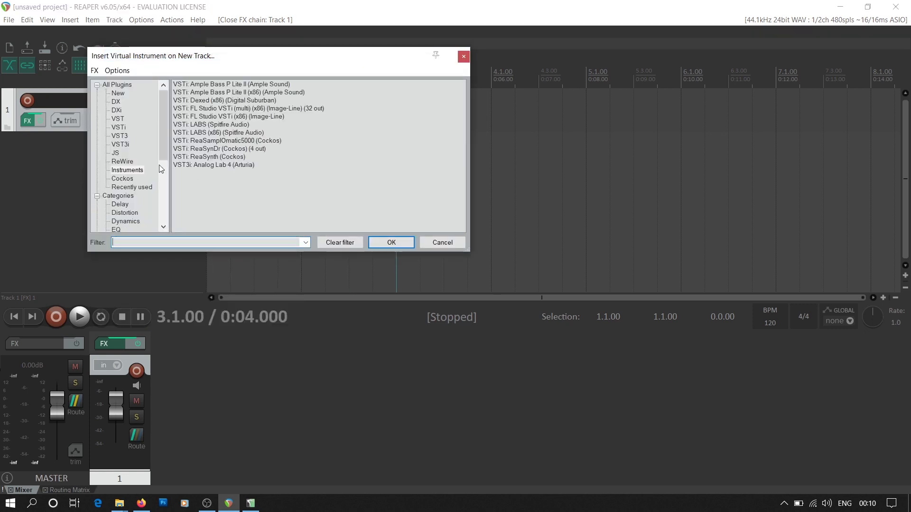
click(127, 170)
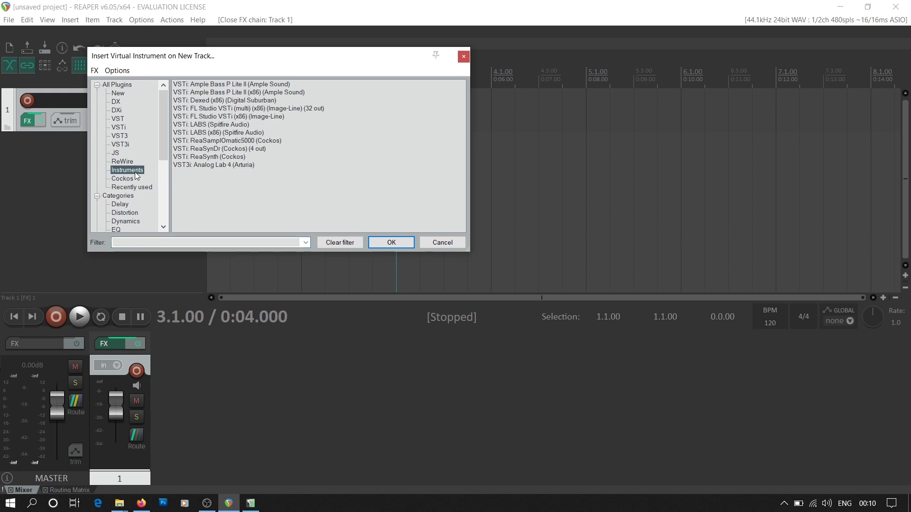
click(234, 133)
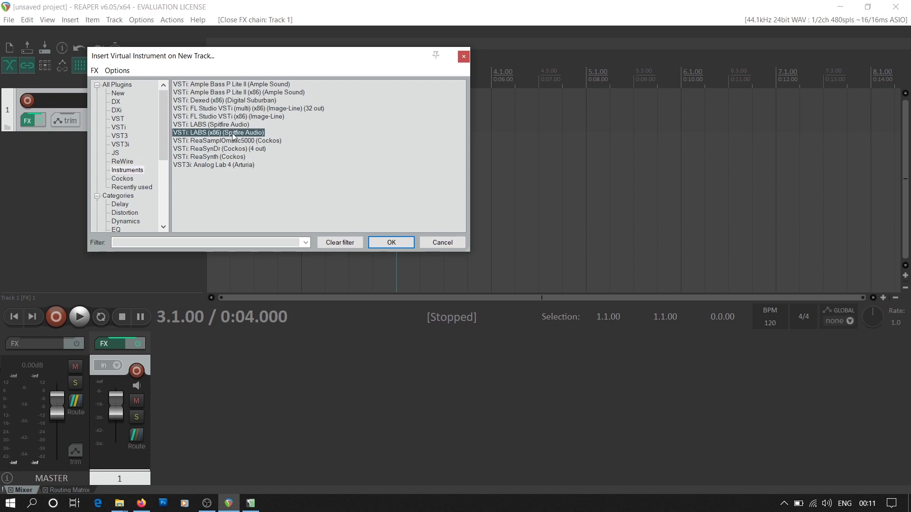
click(380, 243)
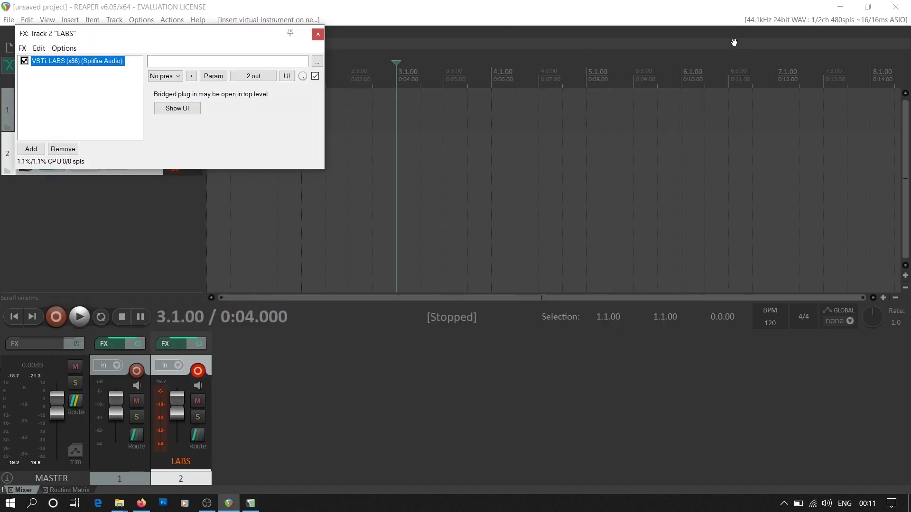
click(737, 41)
- Close the FX: Track 2 chain window and make track 1 taller
click(318, 34)
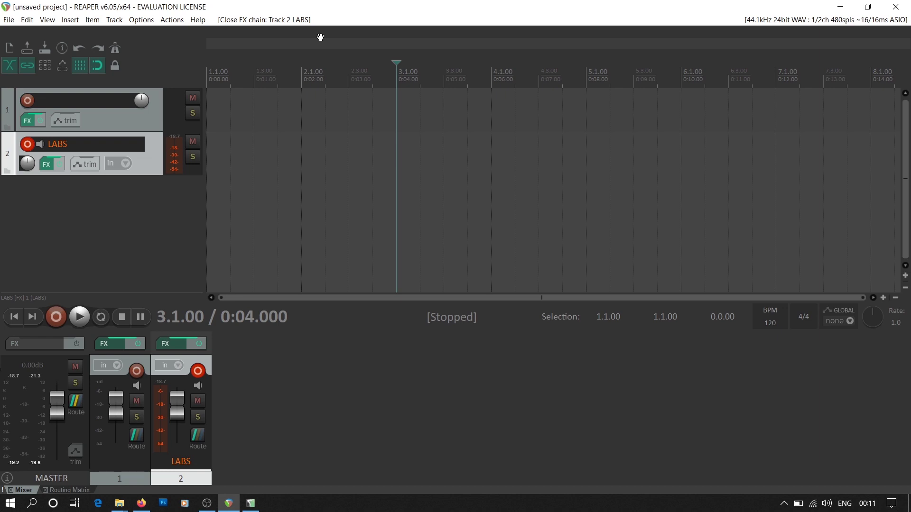
drag(93, 131, 93, 143)
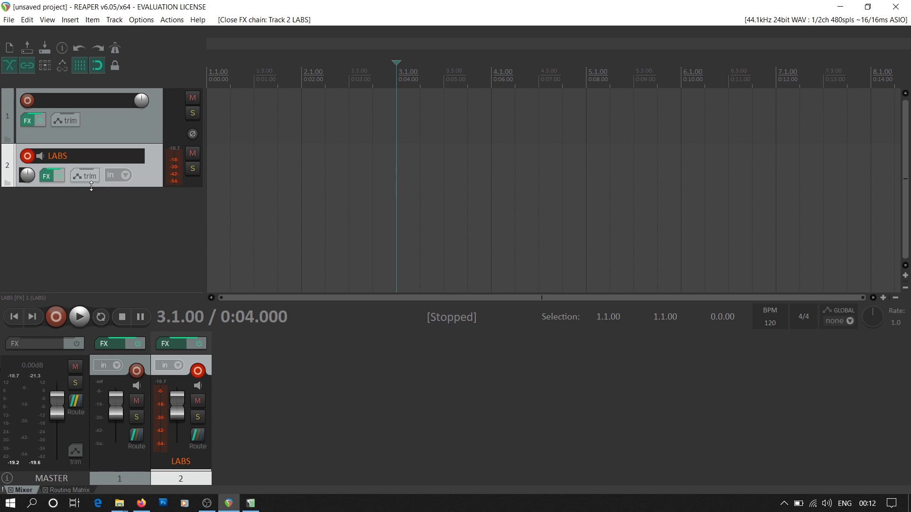
- Enlarge track 2 and set its input to MIDI > Arturia MINILAB > Channel 1
drag(92, 186, 91, 221)
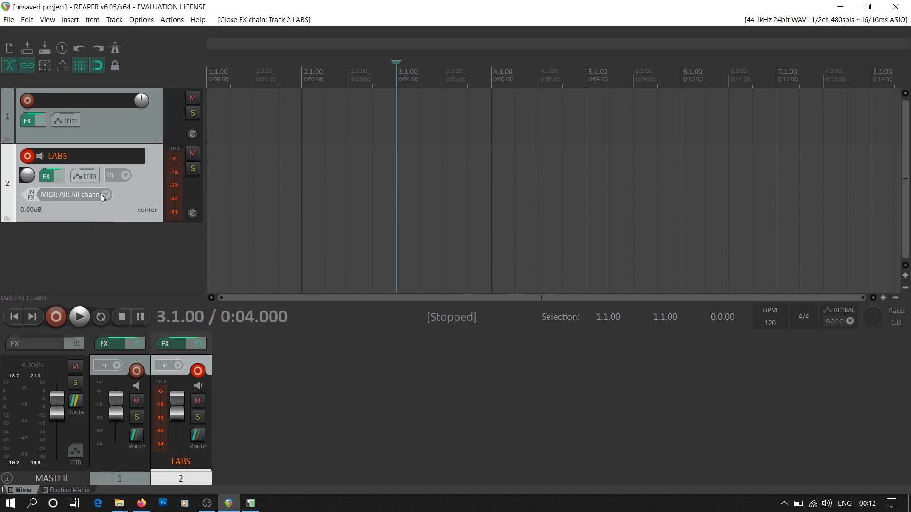
click(102, 195)
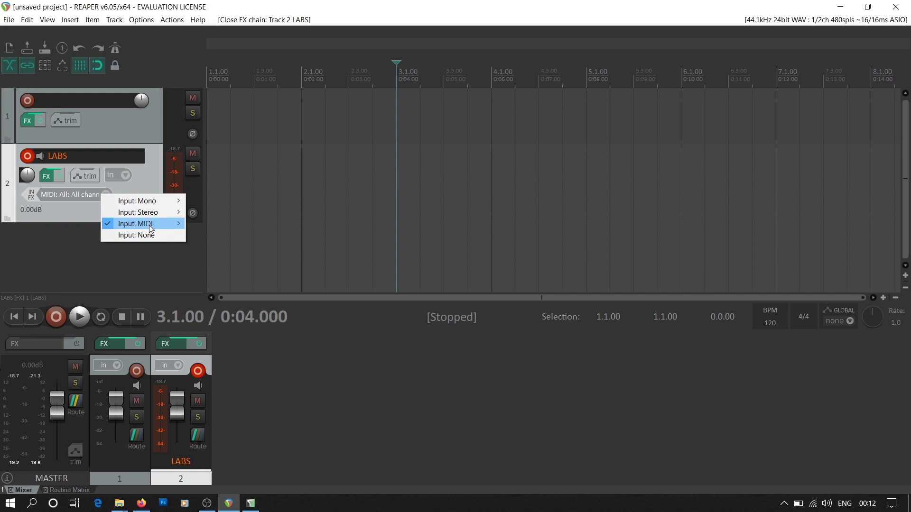
mouse_move(150, 229)
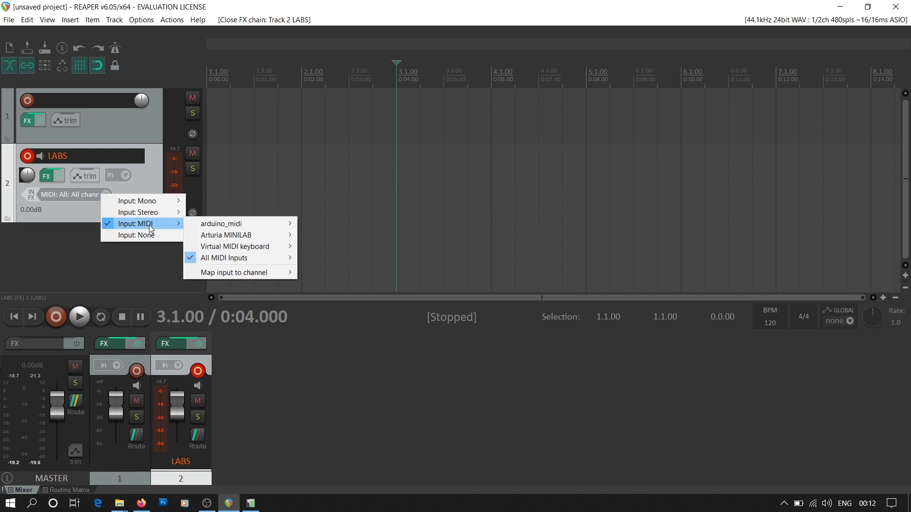
mouse_move(229, 237)
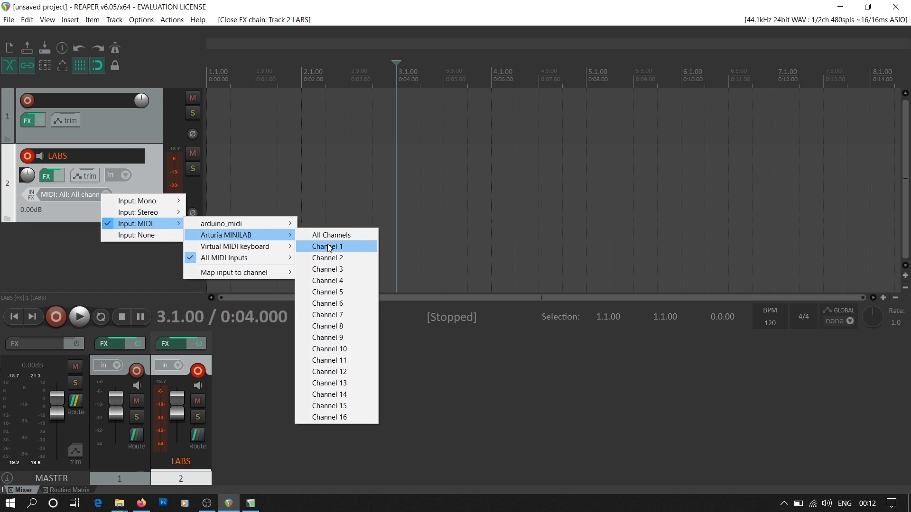
click(330, 247)
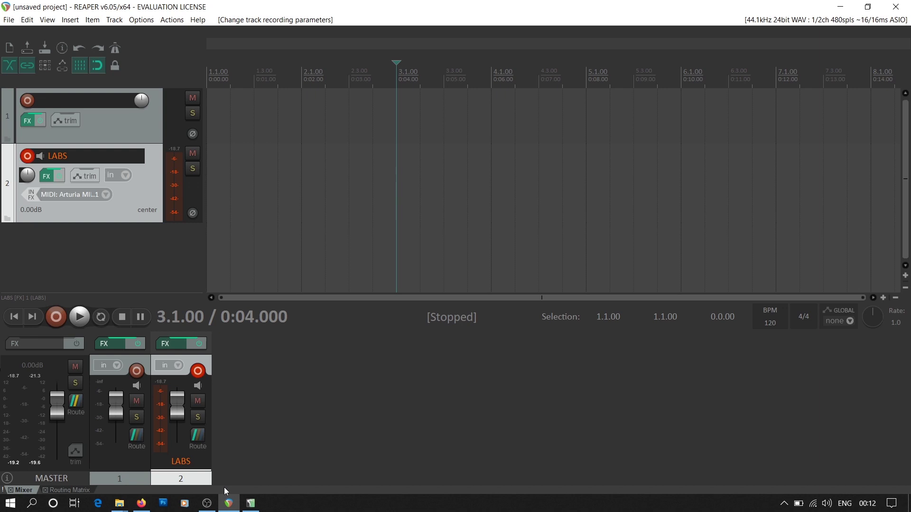
- Add a send from the LABS track to track 1 with its MIDI channel set to None
click(200, 438)
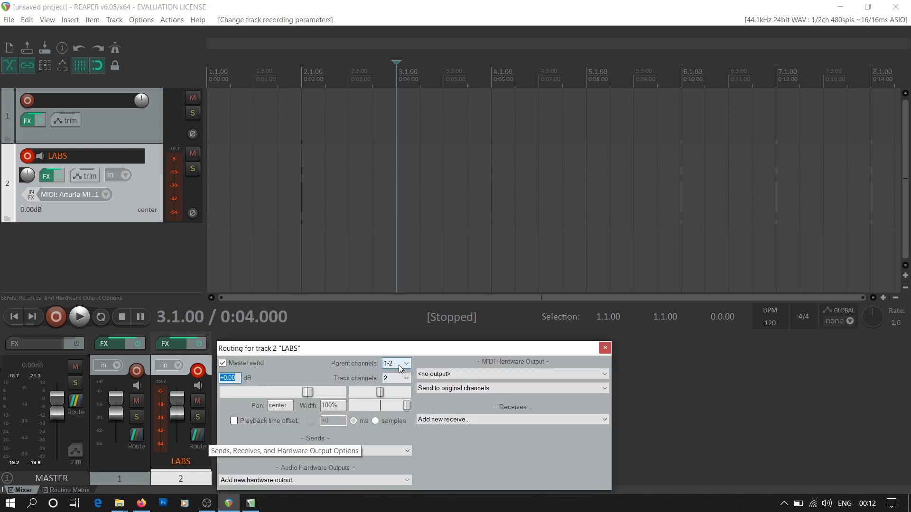
drag(404, 349, 450, 253)
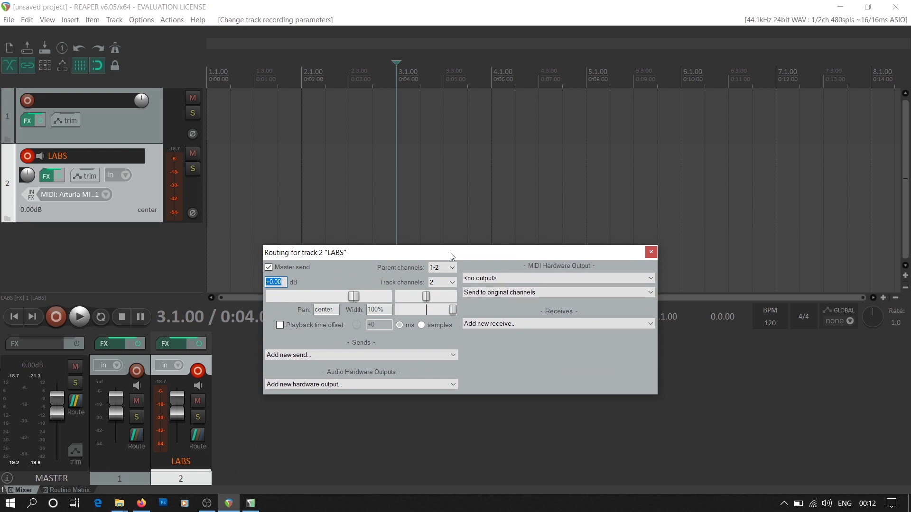
click(377, 356)
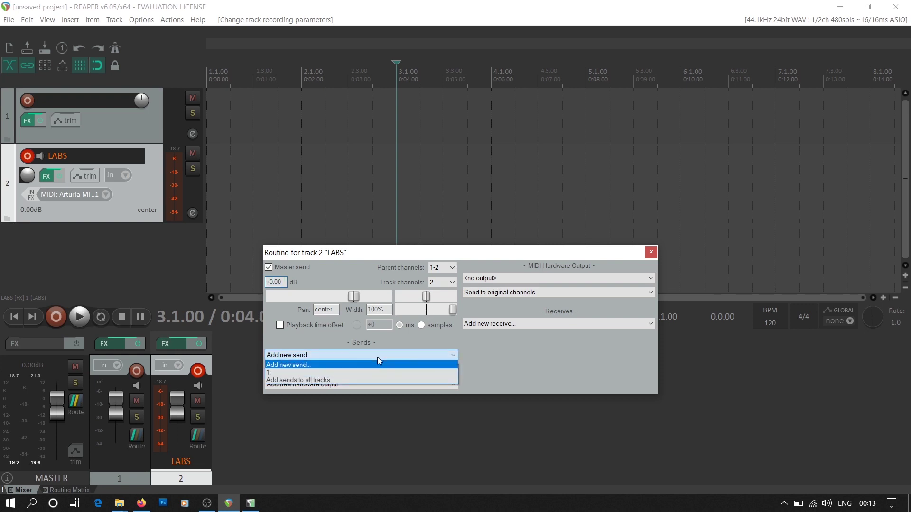
click(355, 373)
click(415, 408)
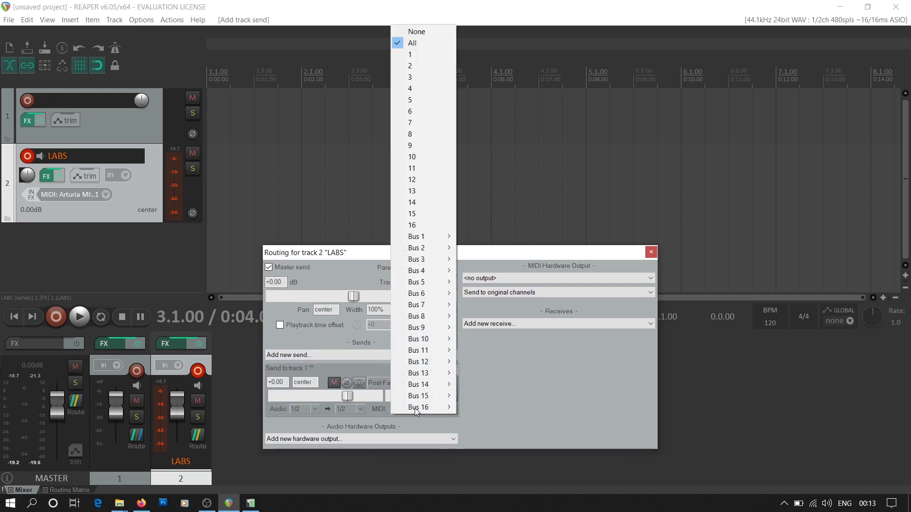
click(428, 31)
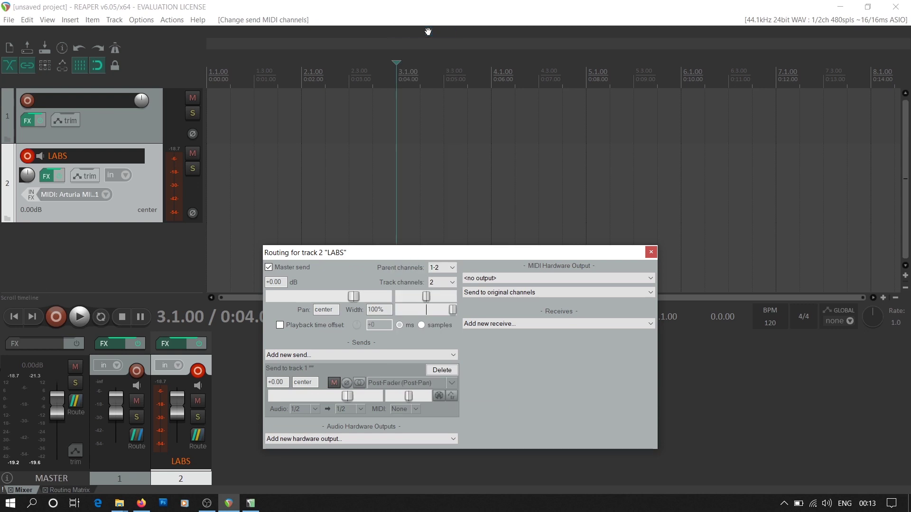
click(651, 254)
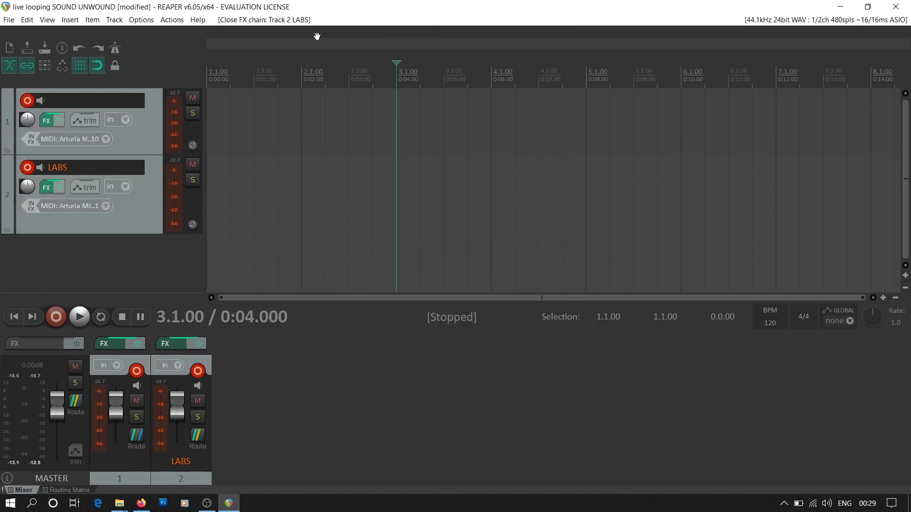
- Confirm REAPER's audio device as ASIO with the ASIO4ALL v2 driver, then reveal hidden tray icons
click(141, 19)
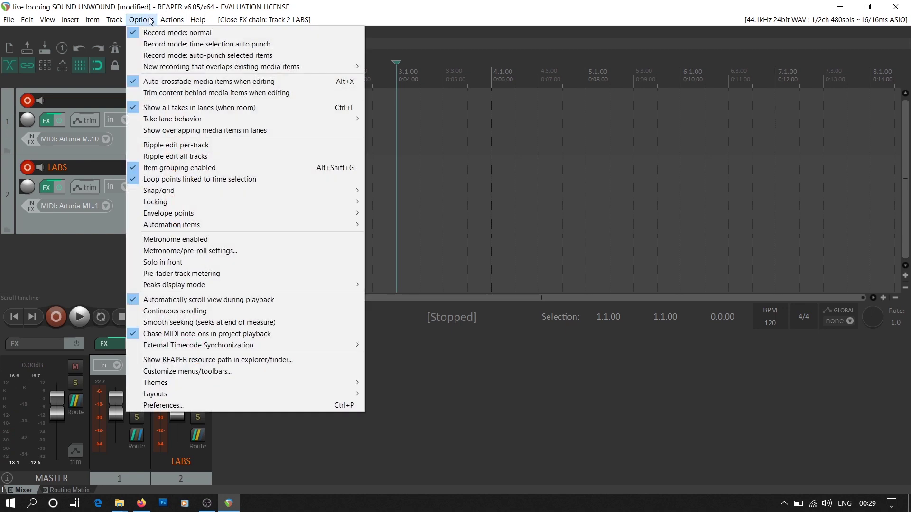
click(175, 405)
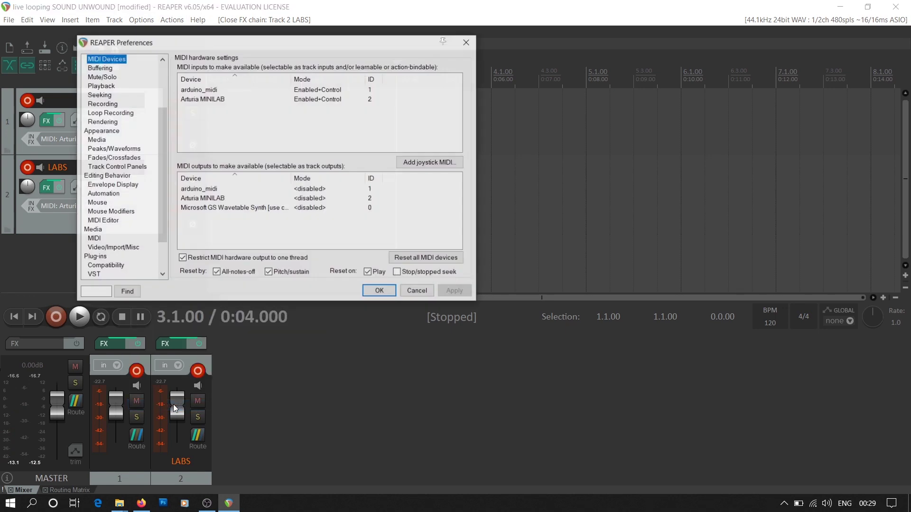
drag(164, 142, 163, 129)
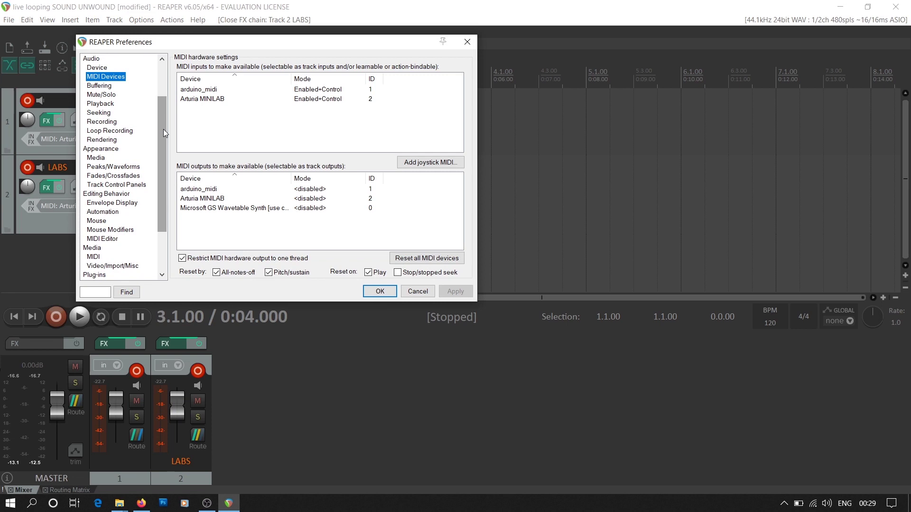
click(105, 69)
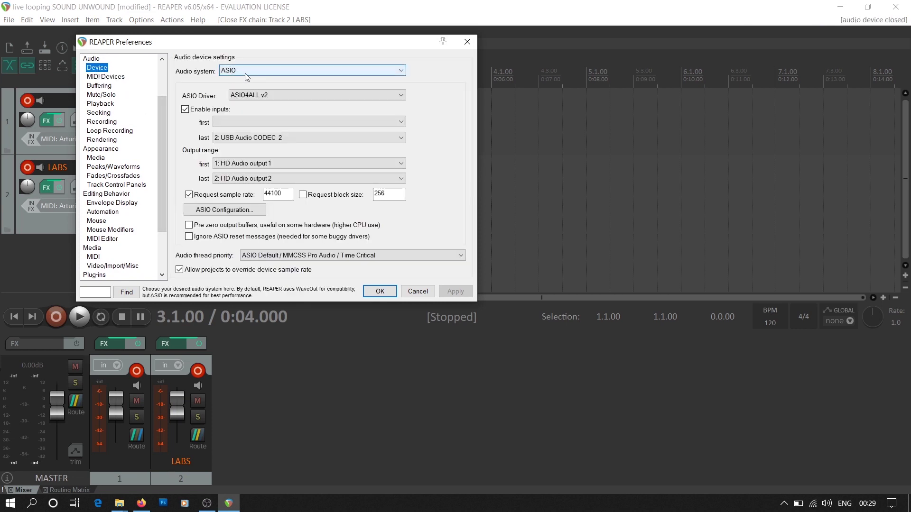
click(245, 73)
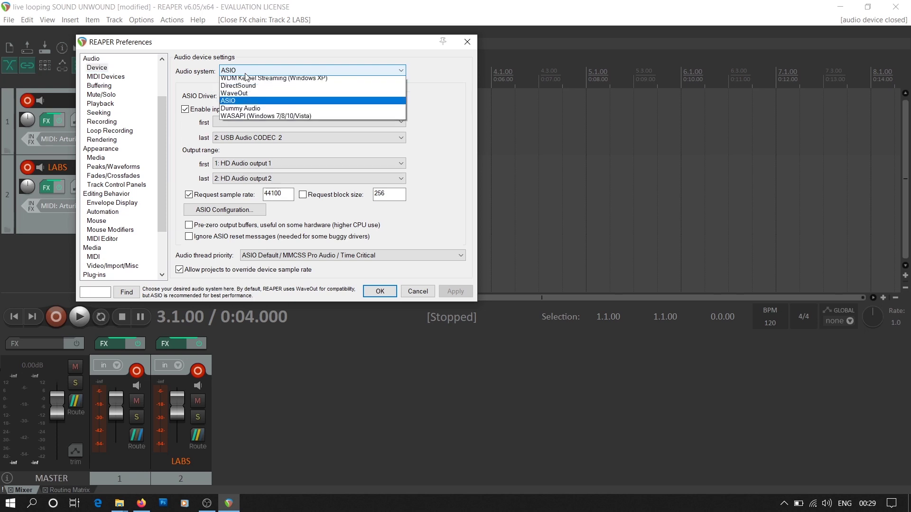
click(266, 95)
click(266, 95)
click(276, 113)
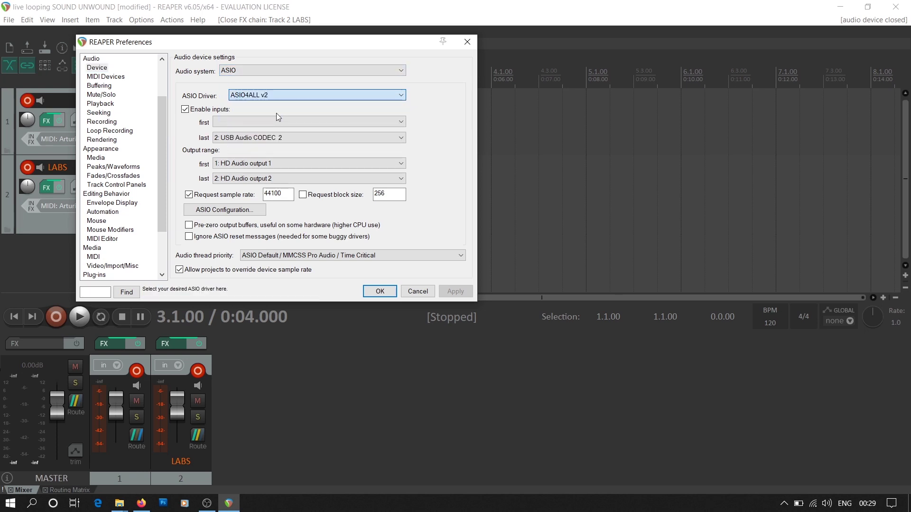
click(379, 291)
click(783, 502)
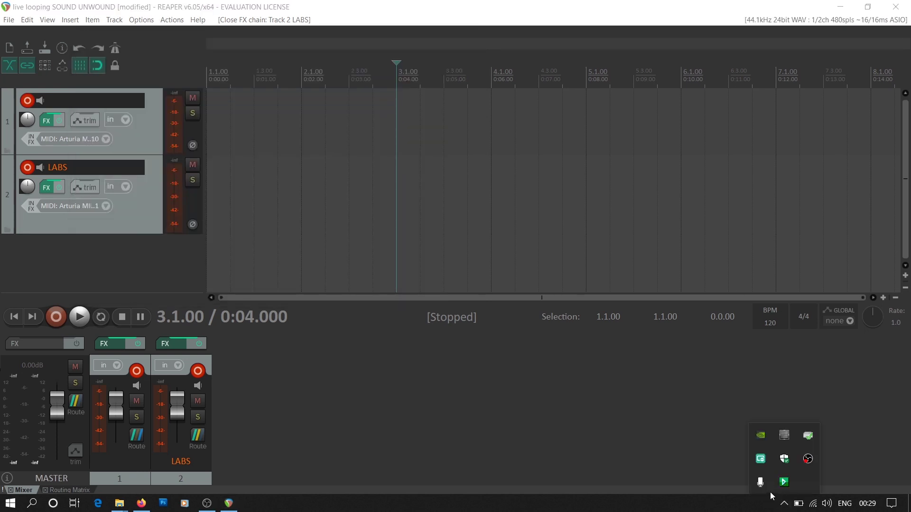
- Activate the USB Audio CODEC output in the ASIO4ALL panel, keeping the 416-sample buffer
click(784, 484)
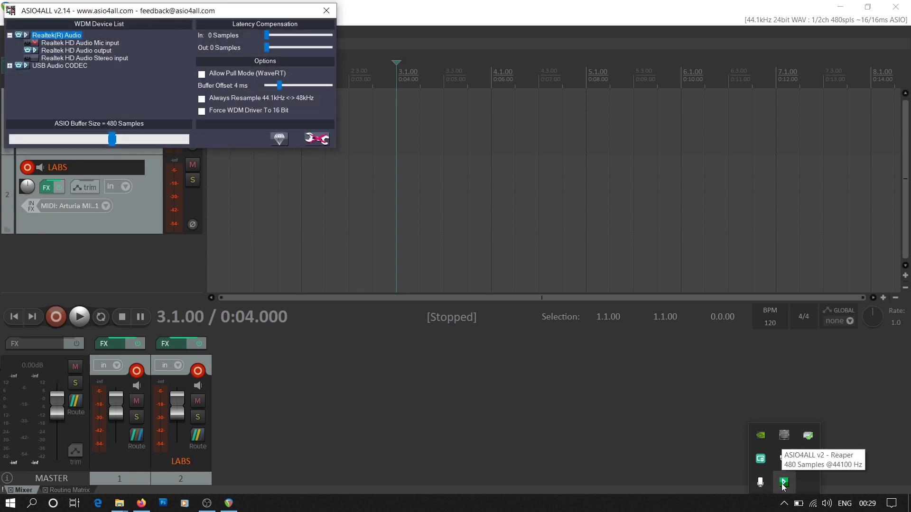
mouse_move(81, 46)
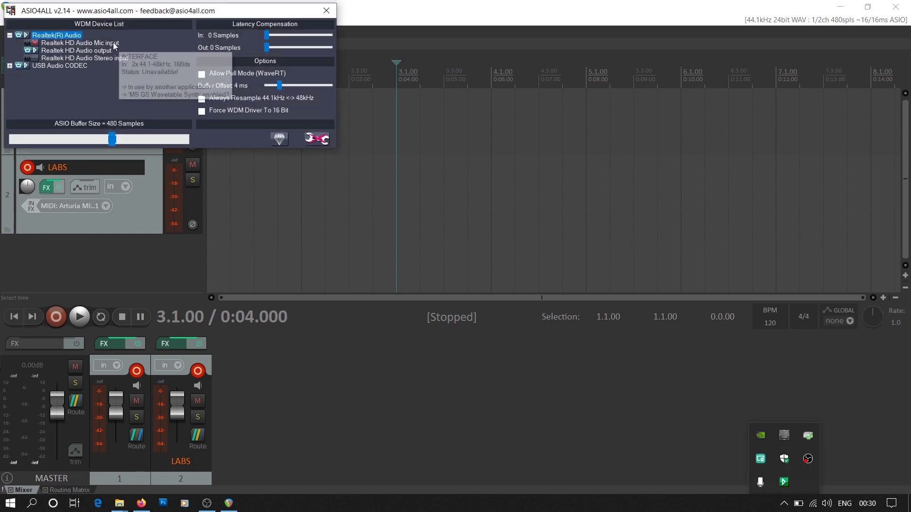
mouse_move(34, 51)
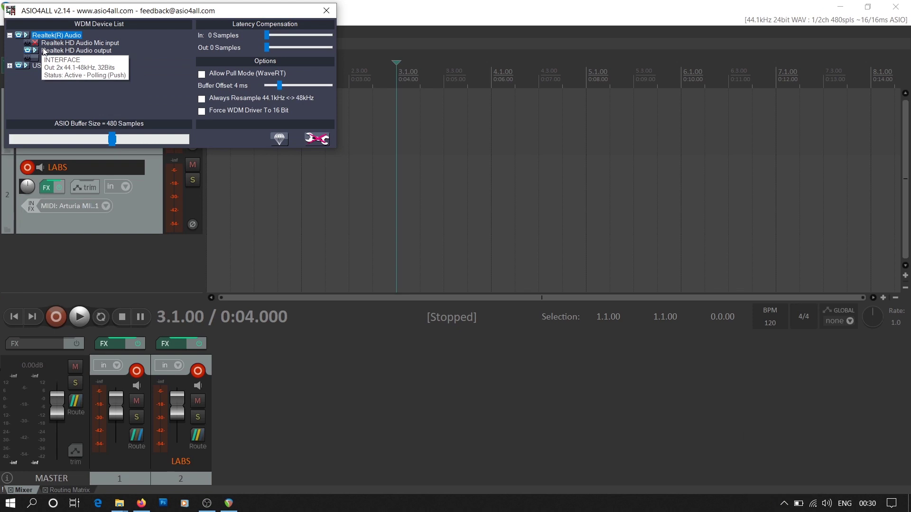
mouse_move(61, 58)
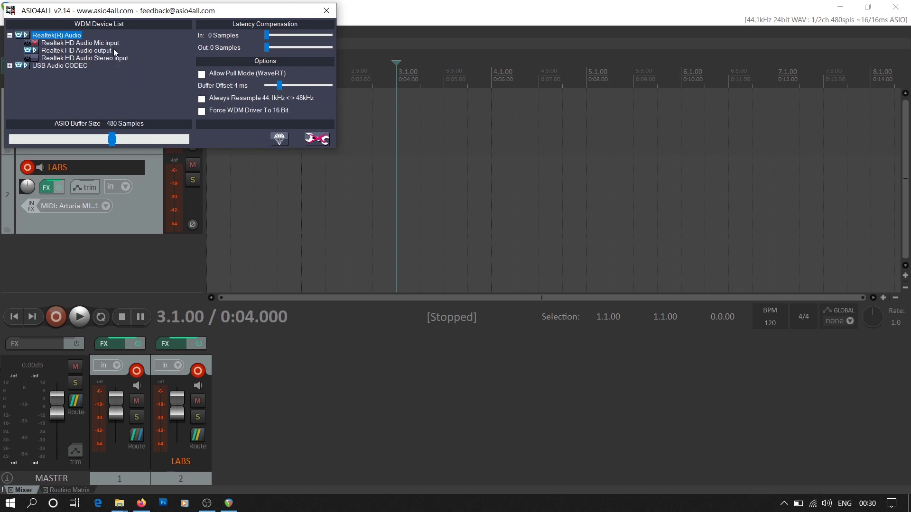
click(9, 65)
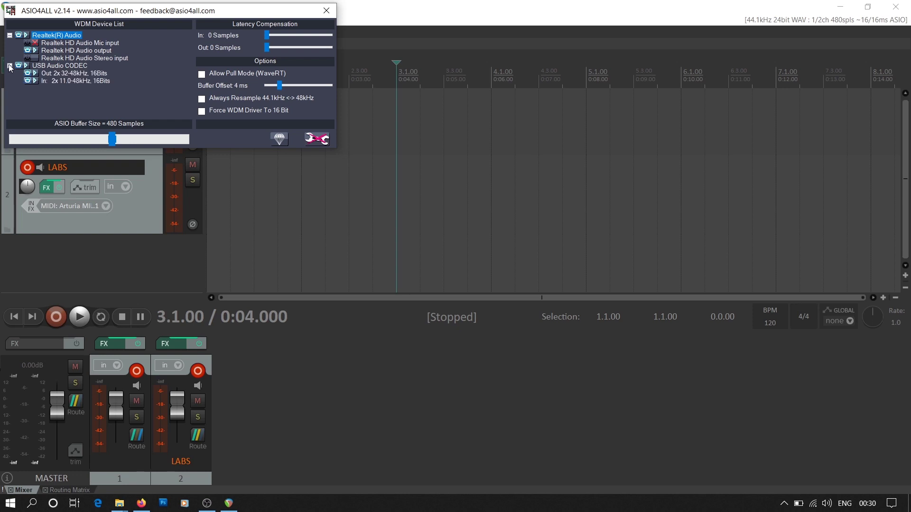
mouse_move(63, 80)
mouse_move(101, 83)
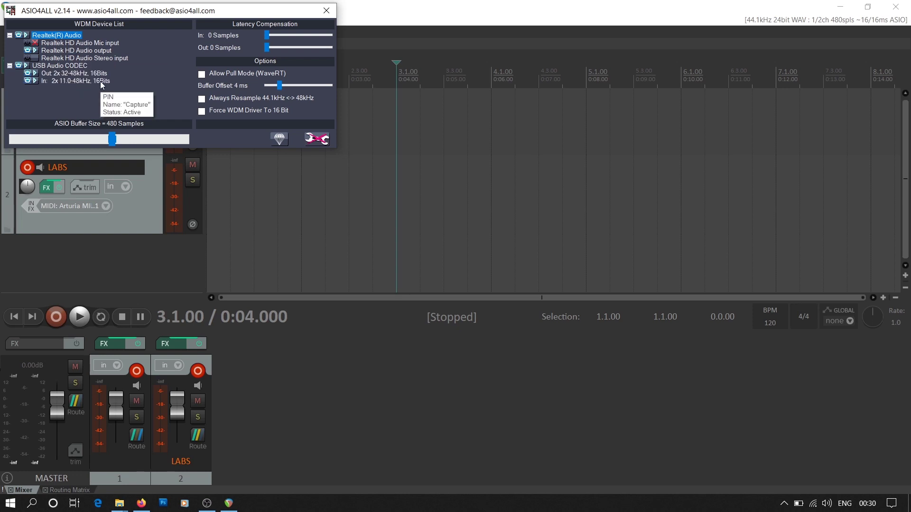
click(35, 75)
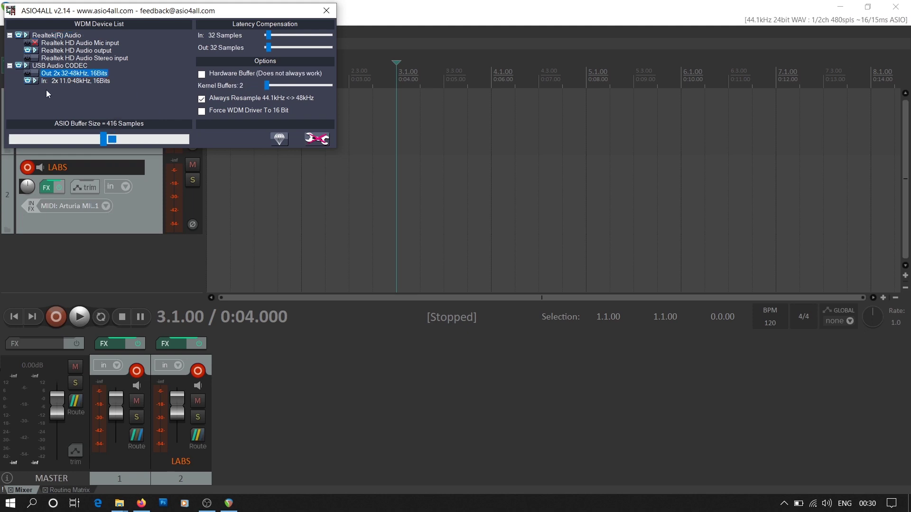
click(333, 15)
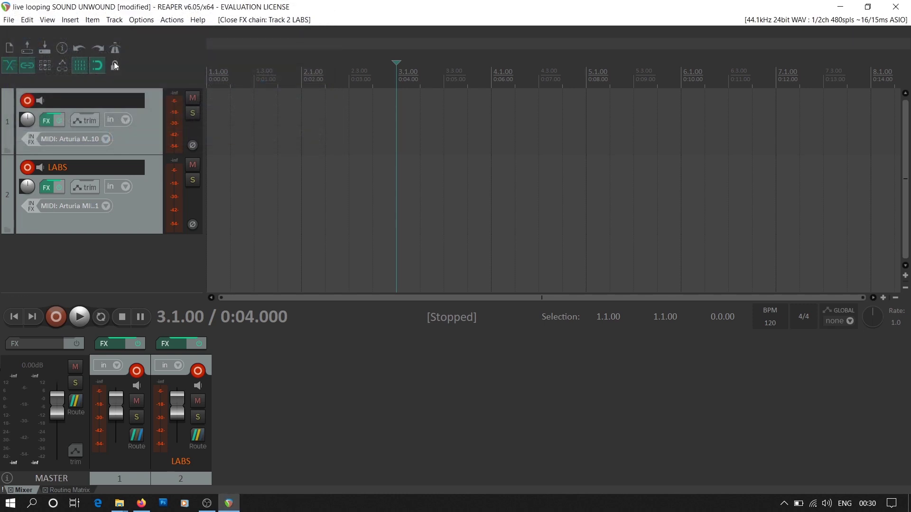
- Insert a new track as track 3
click(112, 19)
click(125, 30)
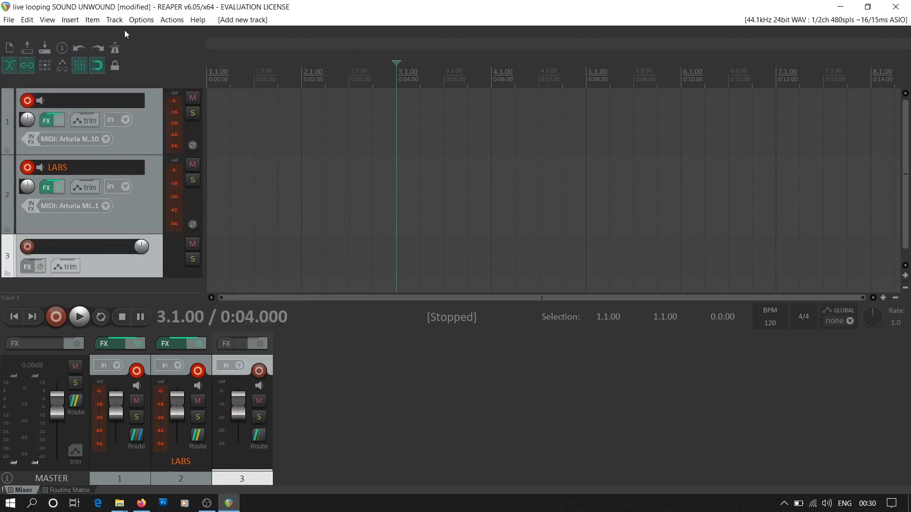
scroll(109, 200, down, 1)
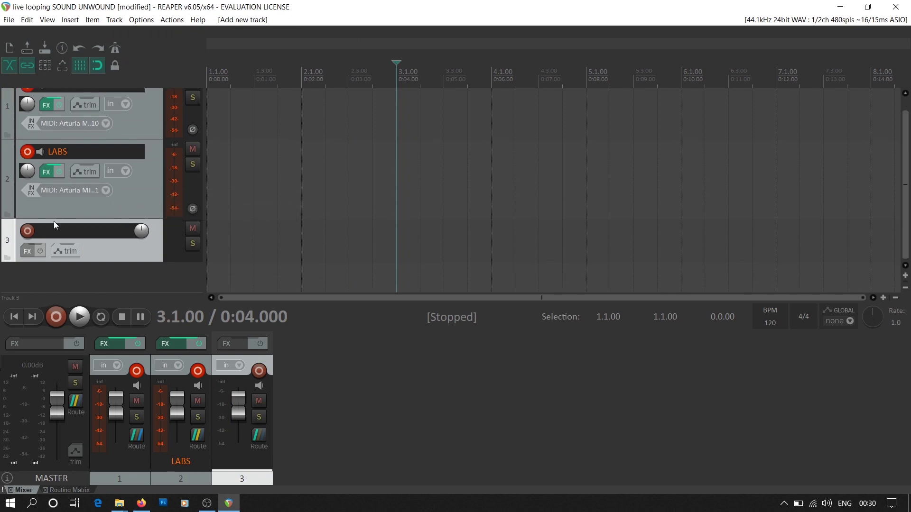
- Record-arm track 3 and confirm its input is Mono > USB Audio CODEC 2
click(33, 234)
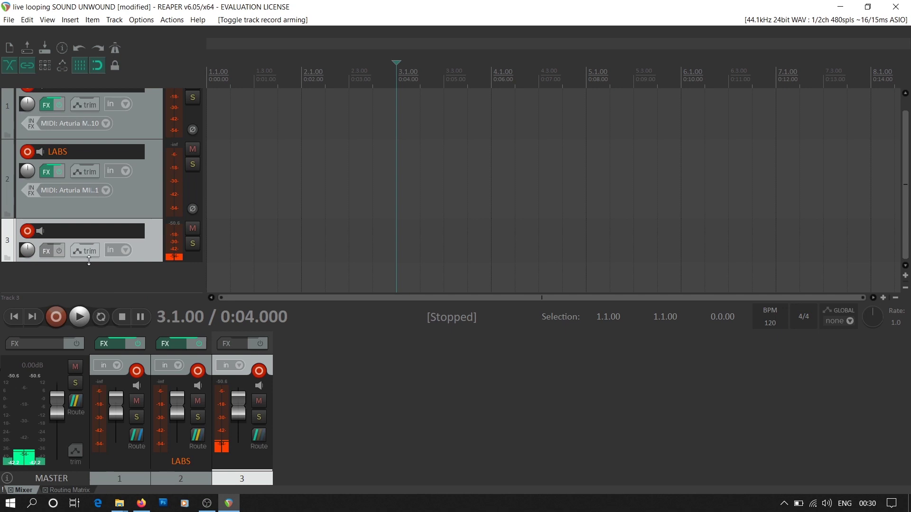
drag(88, 262, 89, 288)
click(84, 270)
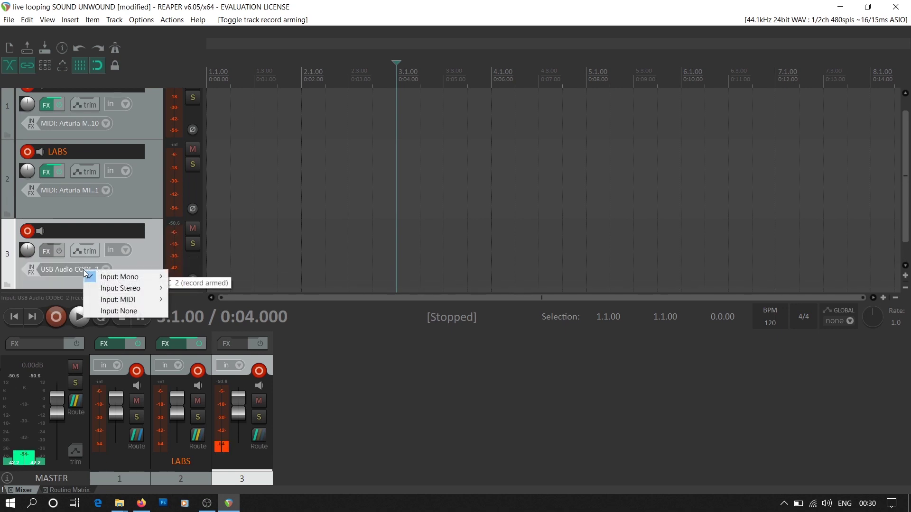
mouse_move(112, 279)
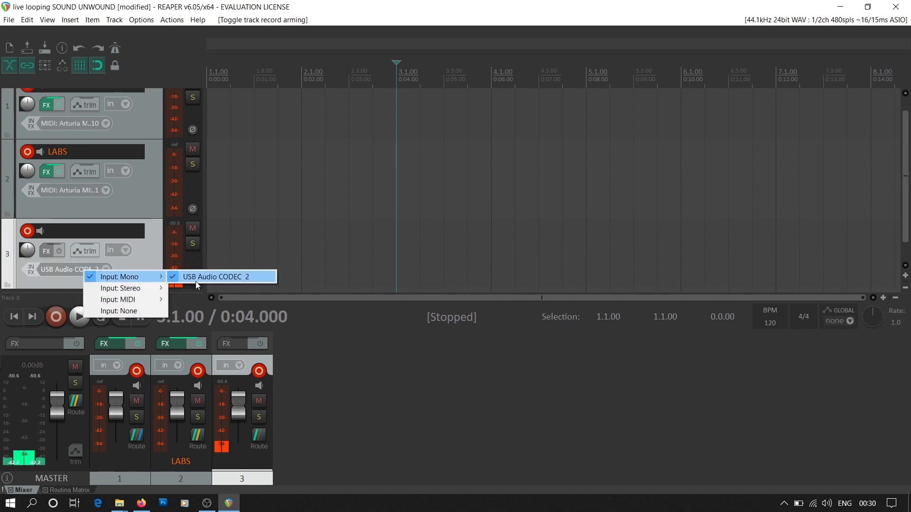
click(124, 264)
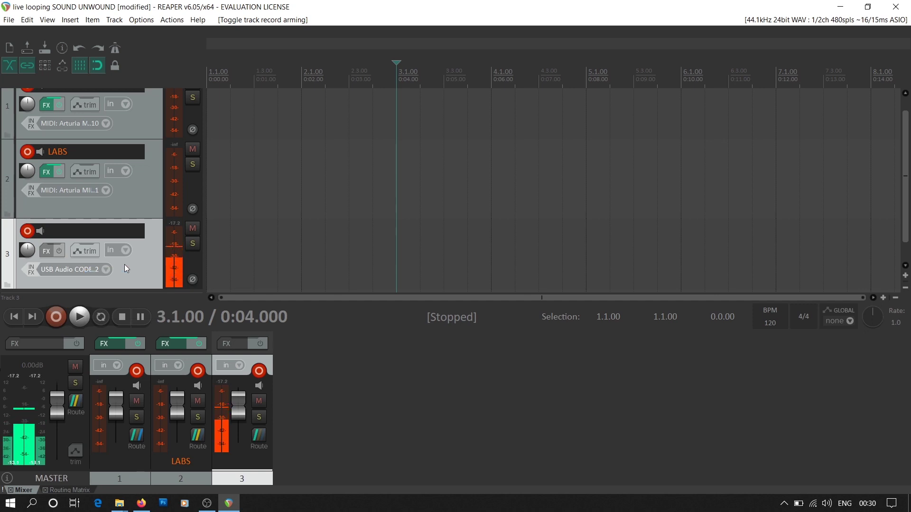
click(258, 436)
- Add a send from track 3 to track 1 with its MIDI channel set to None
drag(414, 349, 387, 150)
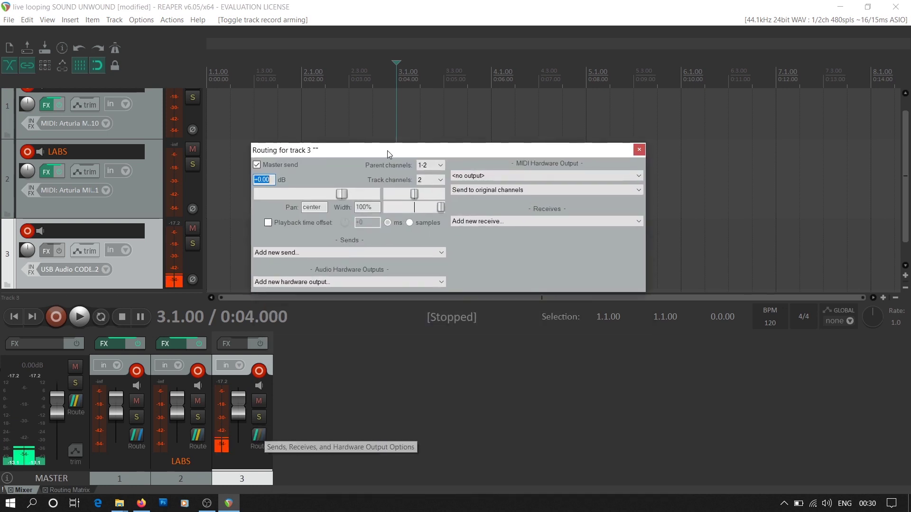
click(294, 254)
click(291, 270)
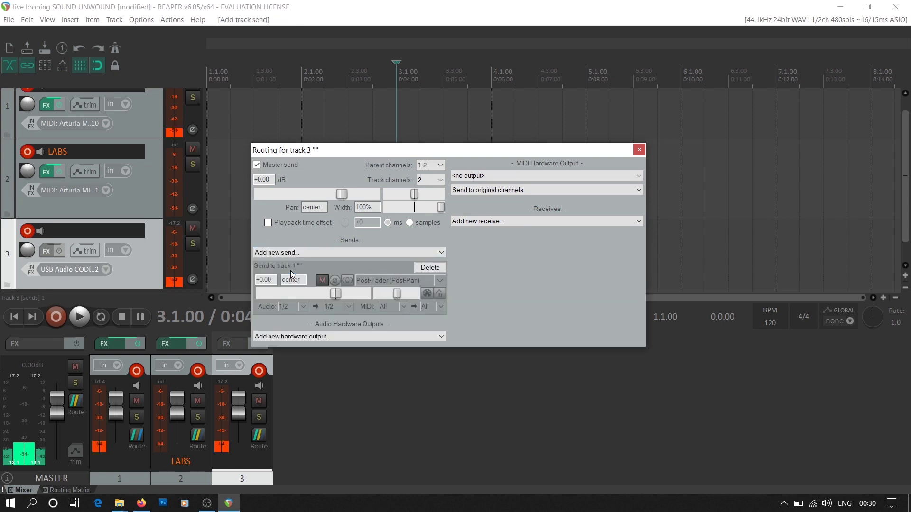
click(390, 307)
click(408, 112)
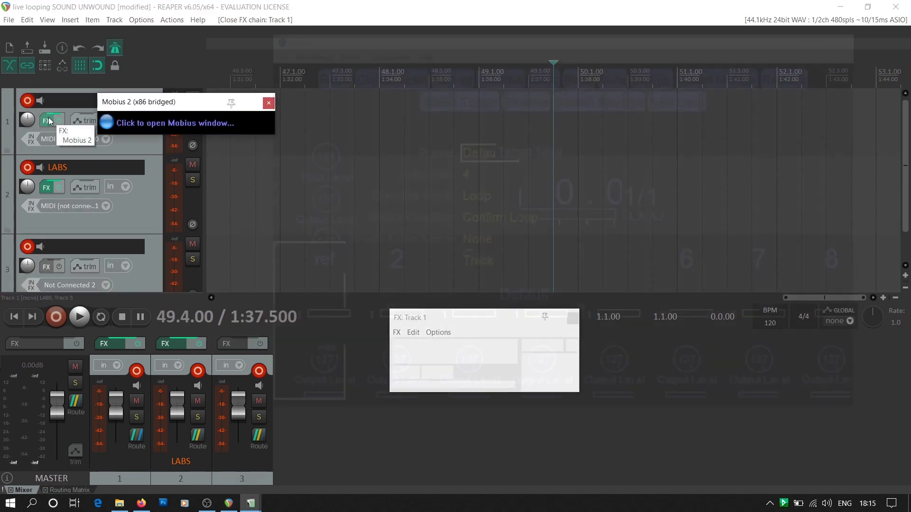
- Bring up Mobius and set the Default preset's Loops Per Track to 4
mouse_move(251, 503)
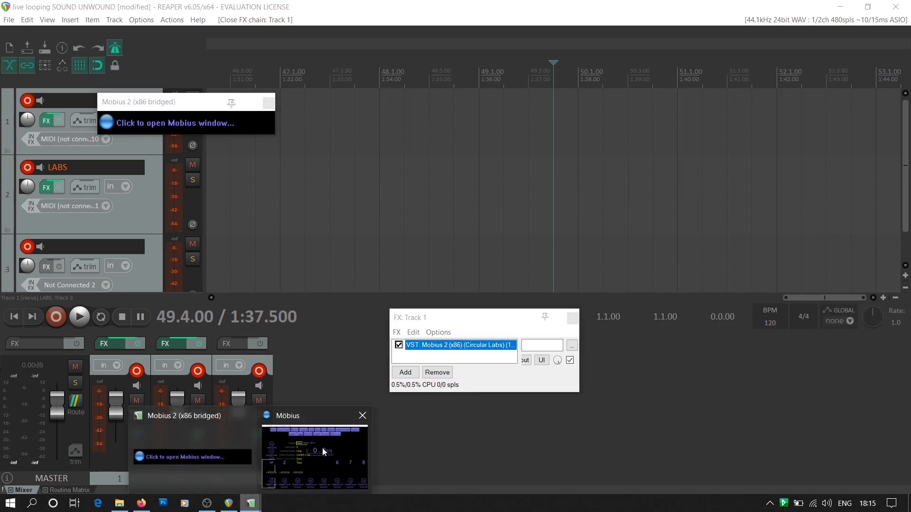
click(337, 446)
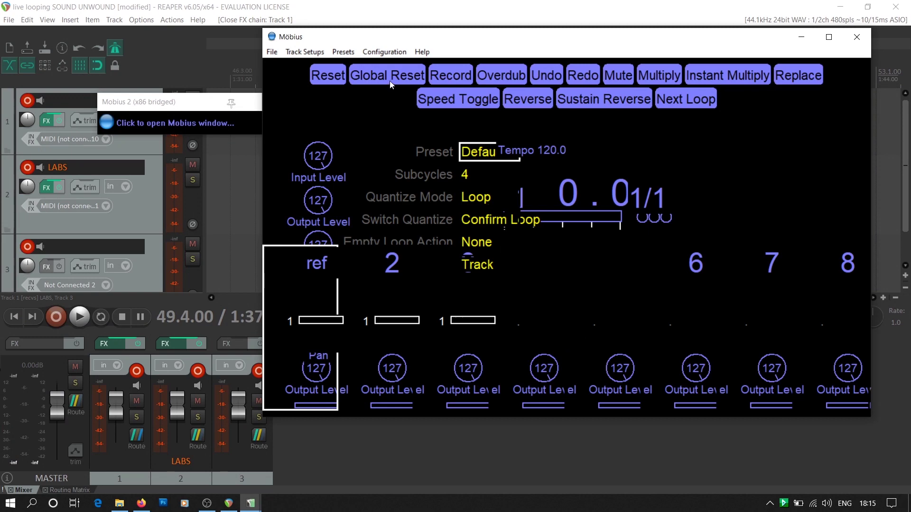
click(386, 53)
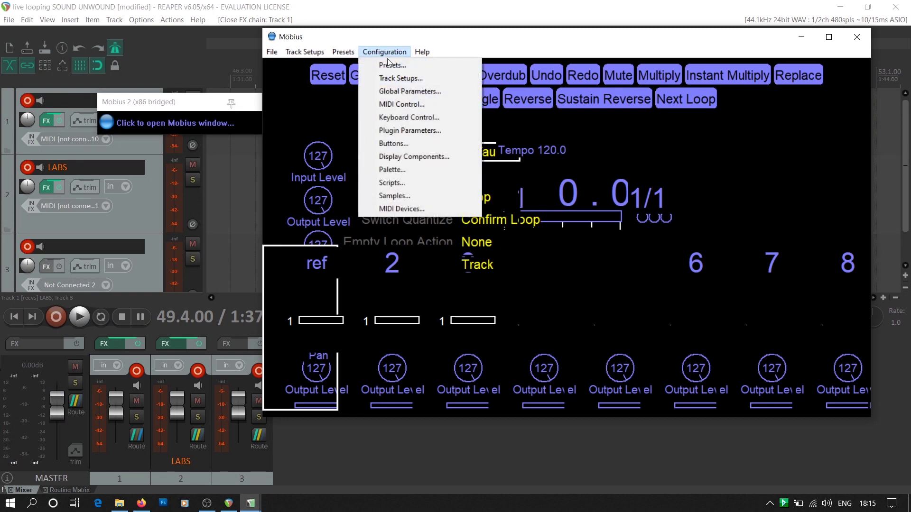
click(388, 63)
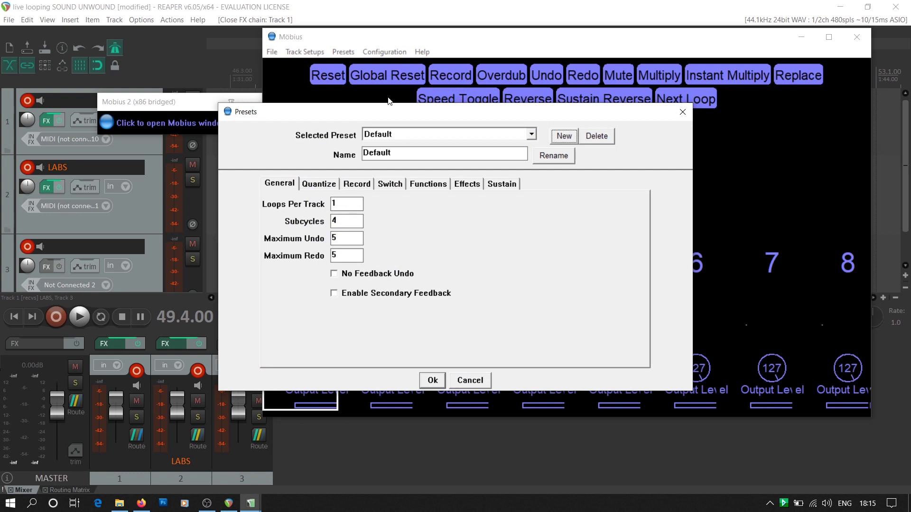
drag(458, 114, 615, 113)
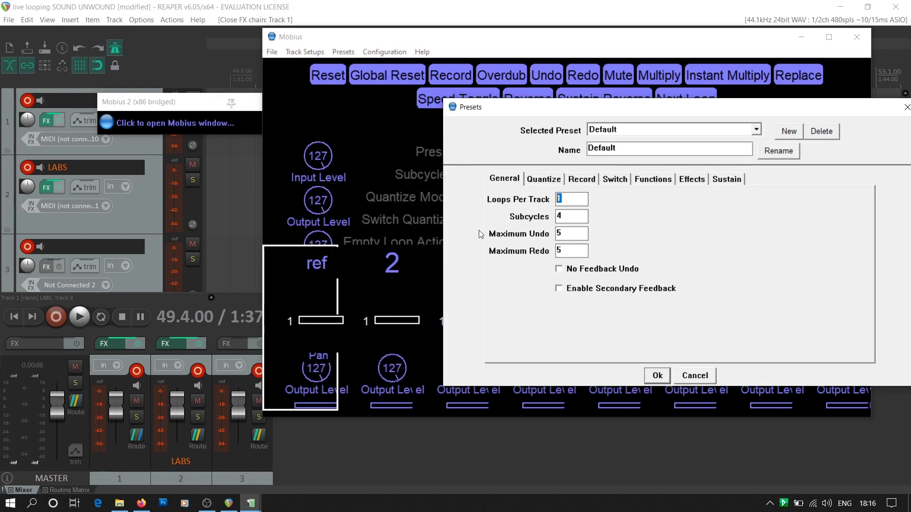
key(BackSpace)
text(4)
click(656, 375)
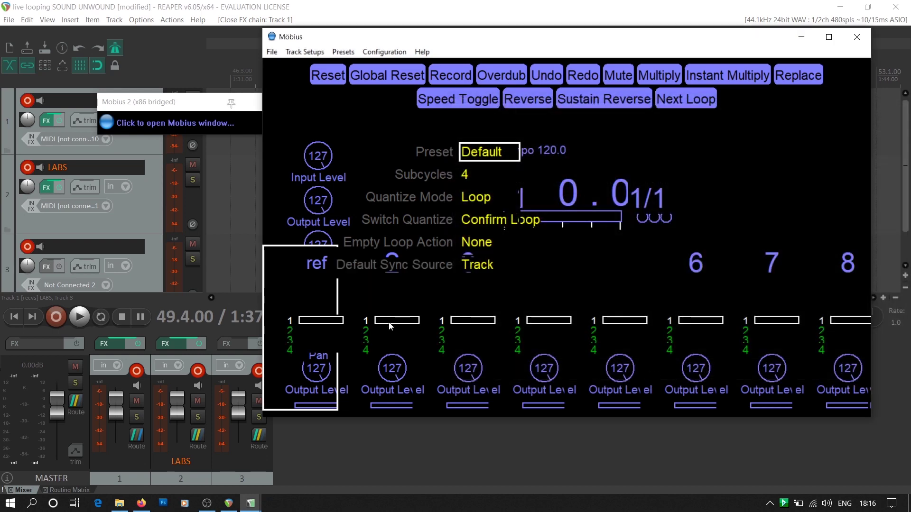
- Set the preset's Loops Per Track back to 1 and save it with Ok
click(384, 51)
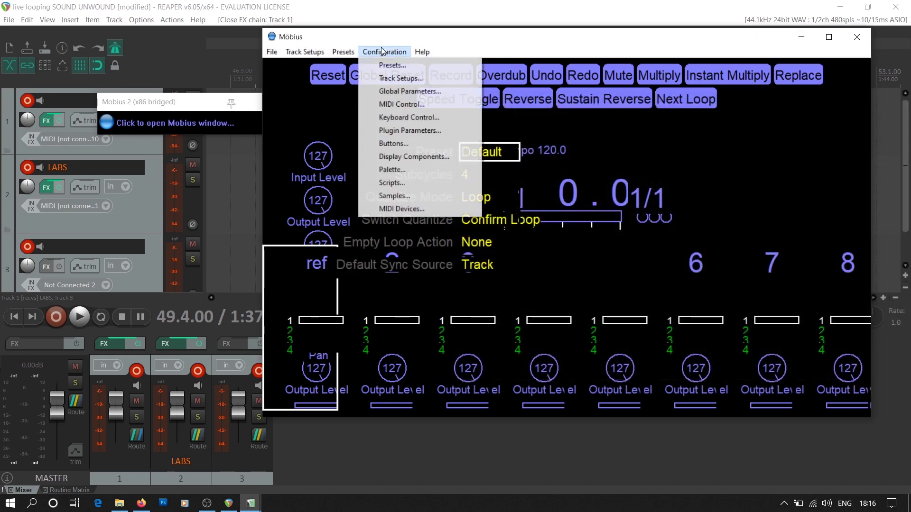
click(397, 66)
text(1)
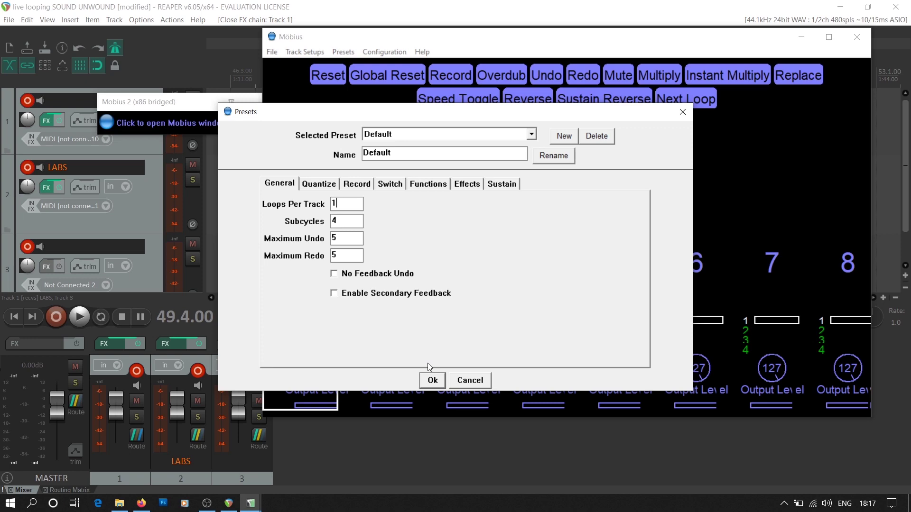
click(431, 380)
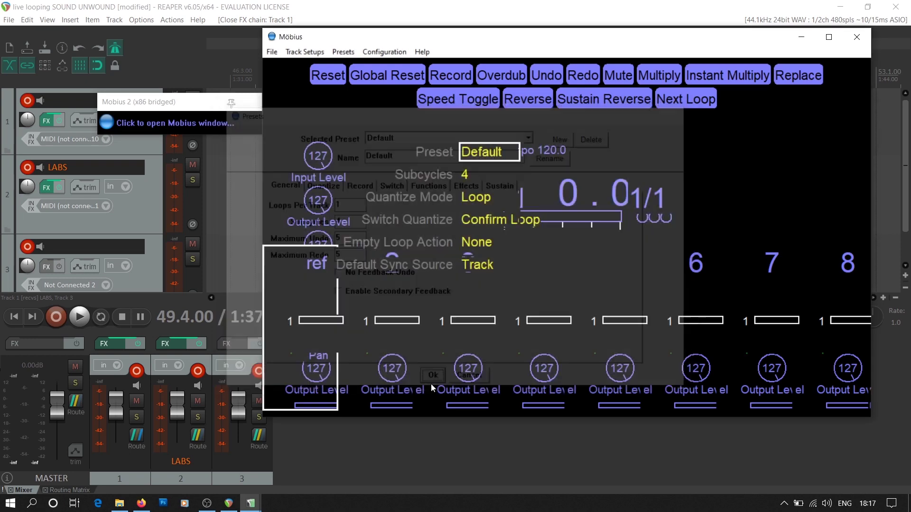
click(383, 51)
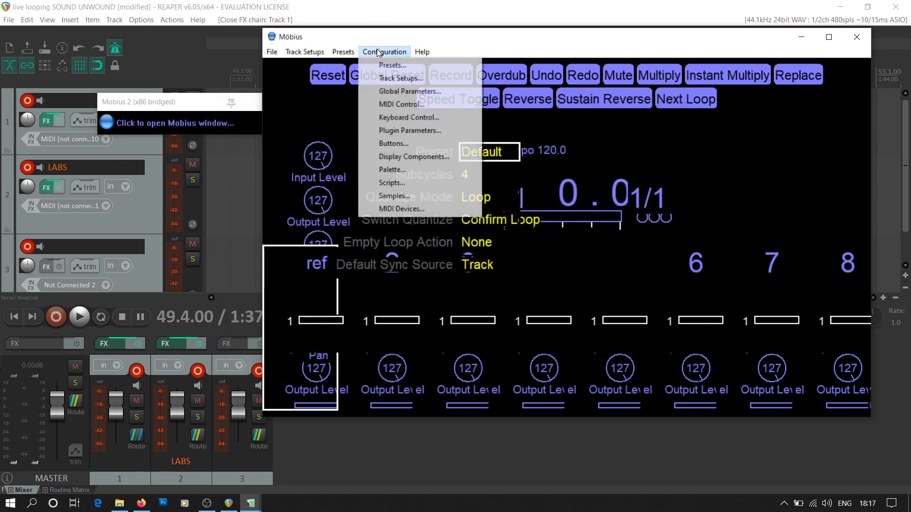
- In Track Setups, select Track 1 and set its Sync Source to Host
click(392, 76)
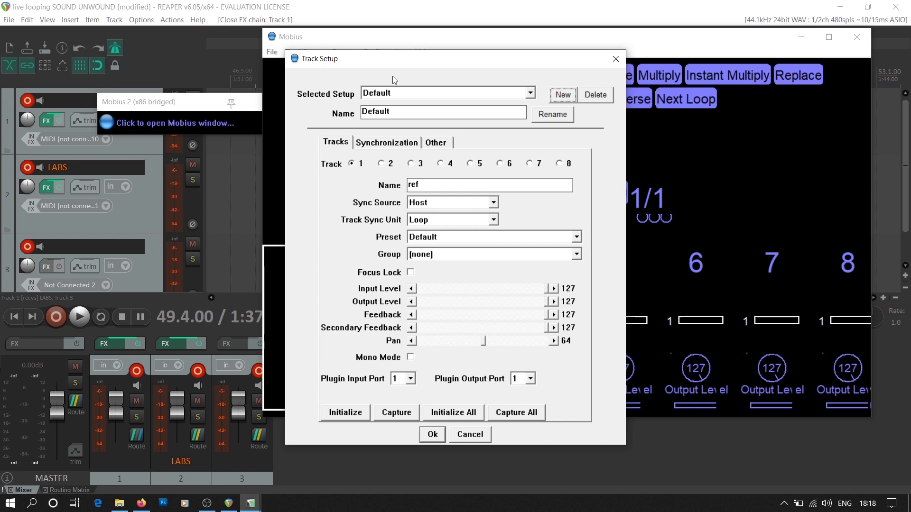
drag(392, 76, 476, 59)
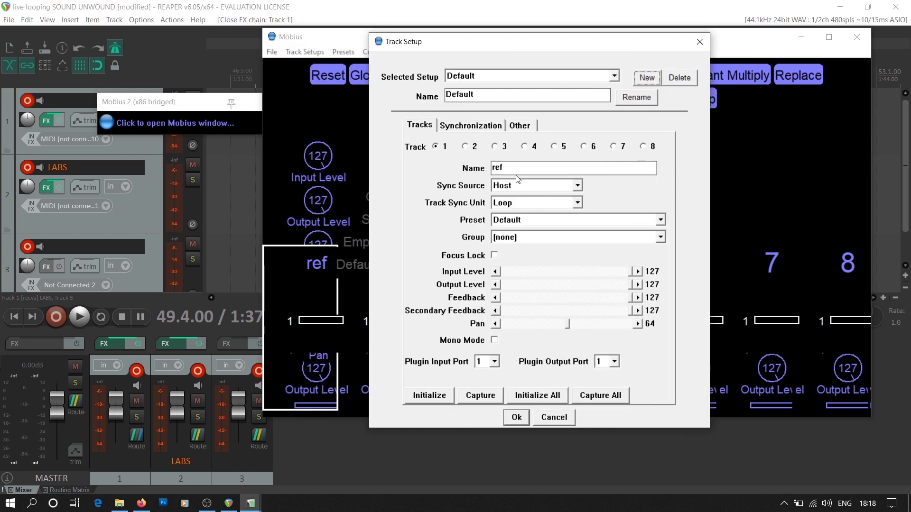
click(443, 149)
drag(482, 46, 544, 40)
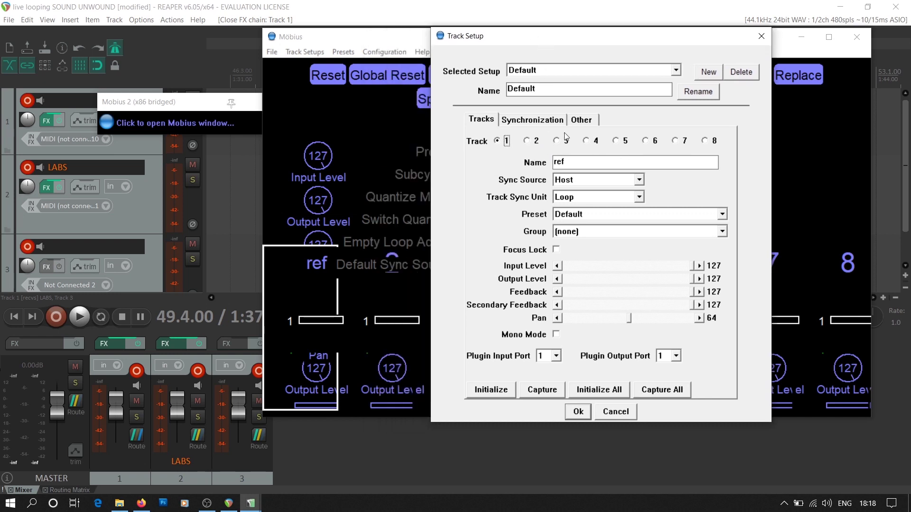
click(585, 186)
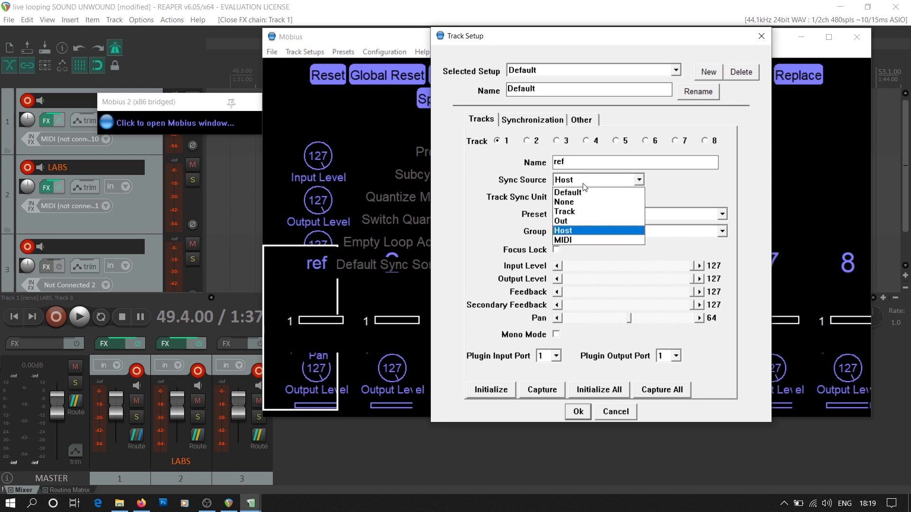
click(580, 236)
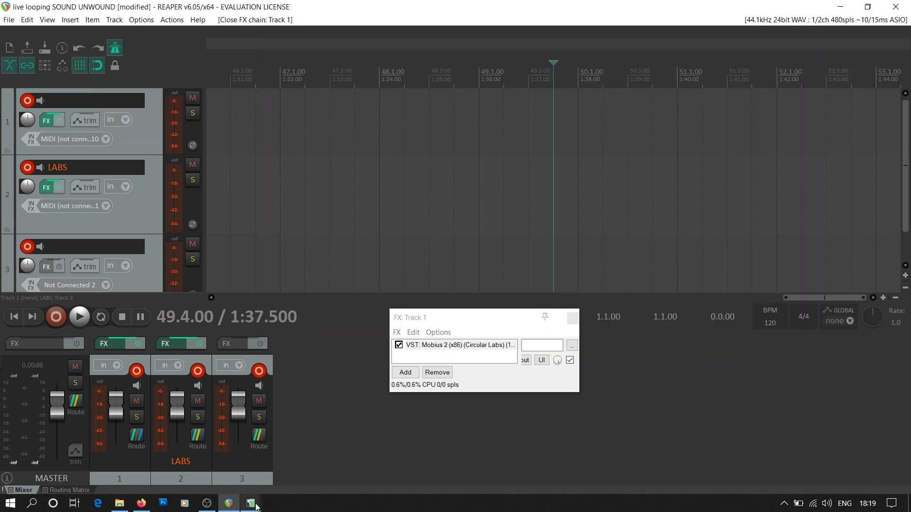
- Keep Host as Track 1's sync source and view the Synchronization settings
mouse_move(251, 503)
click(315, 464)
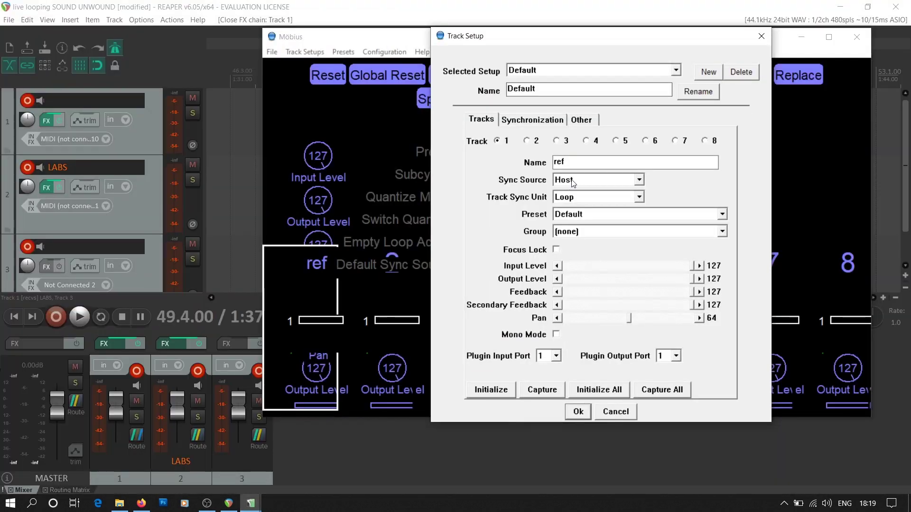
click(573, 181)
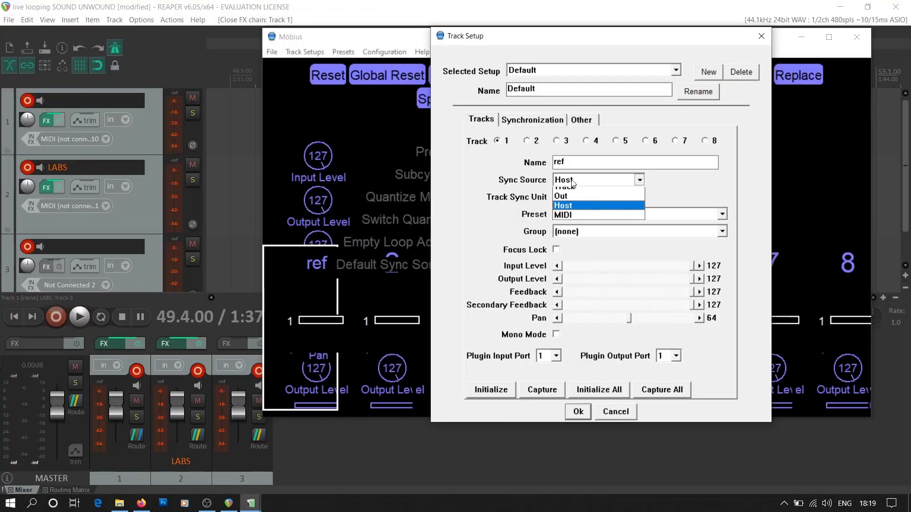
click(573, 181)
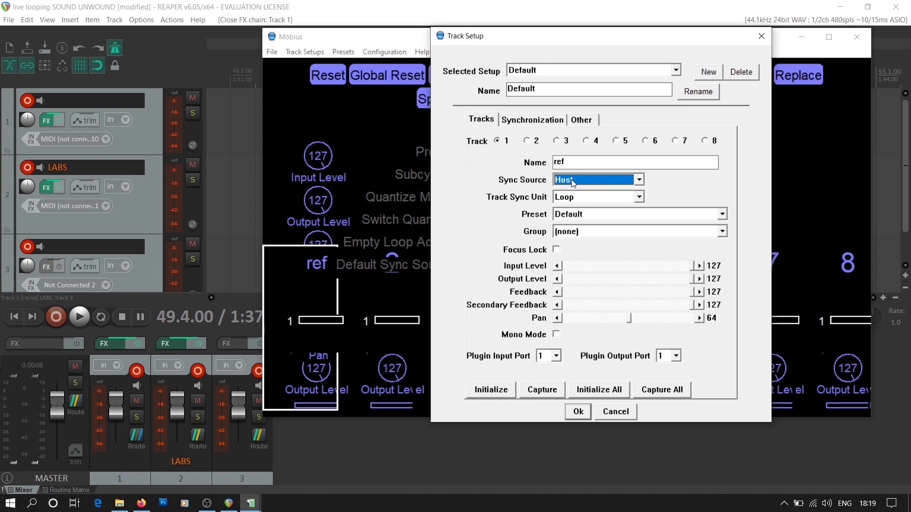
click(314, 463)
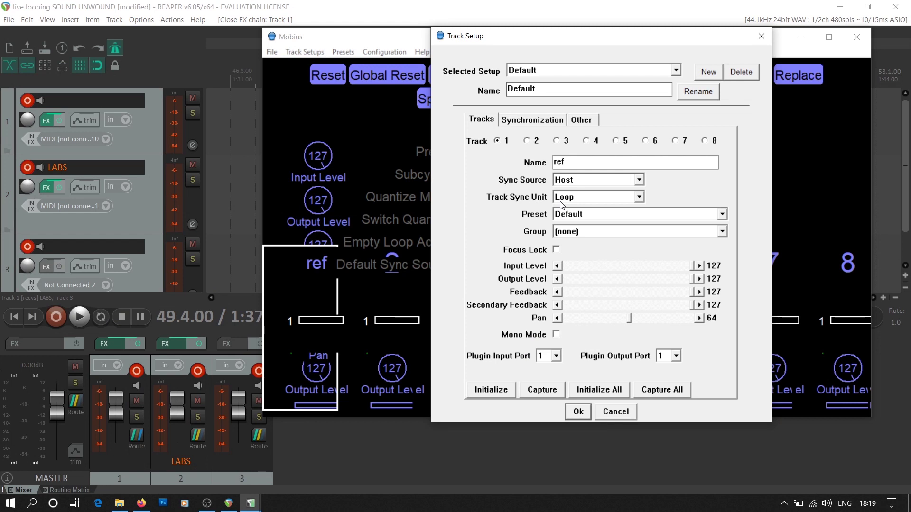
click(539, 121)
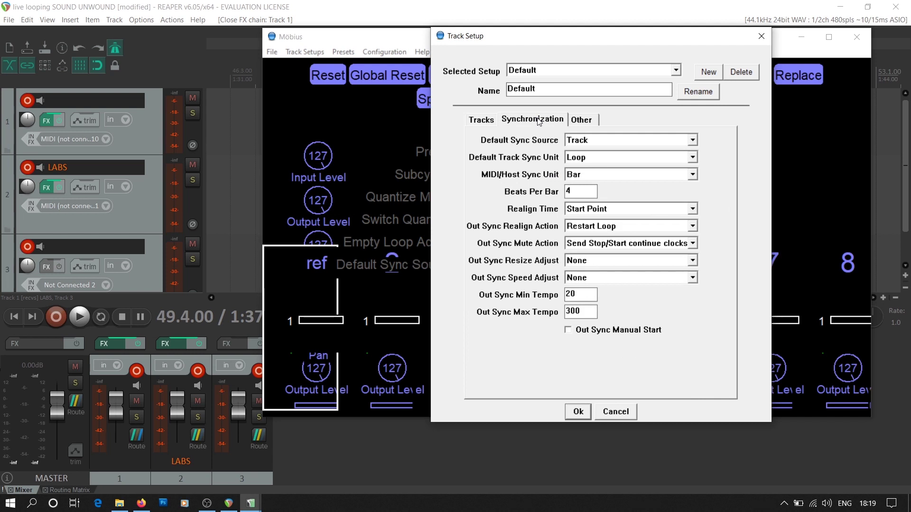
click(492, 125)
click(526, 124)
click(495, 121)
click(528, 121)
- Return to the Tracks tab and accept the Track Setup with Ok
click(484, 120)
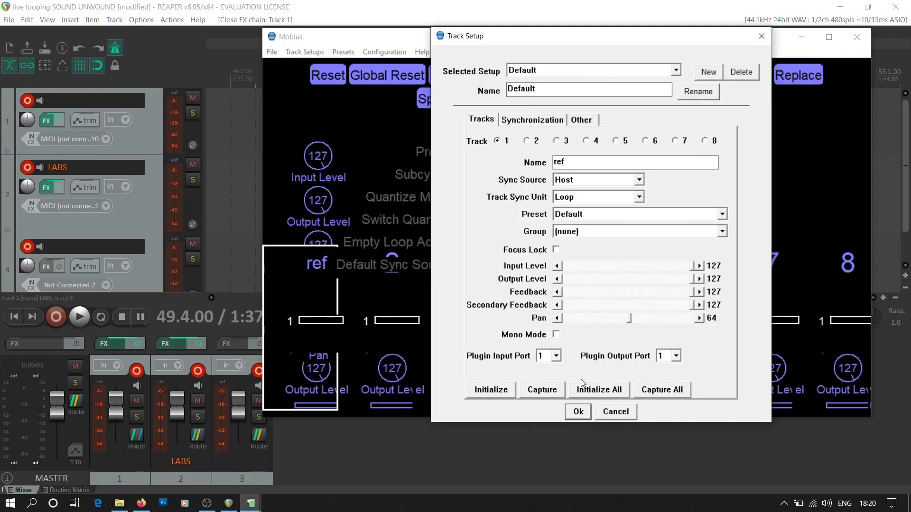
click(577, 413)
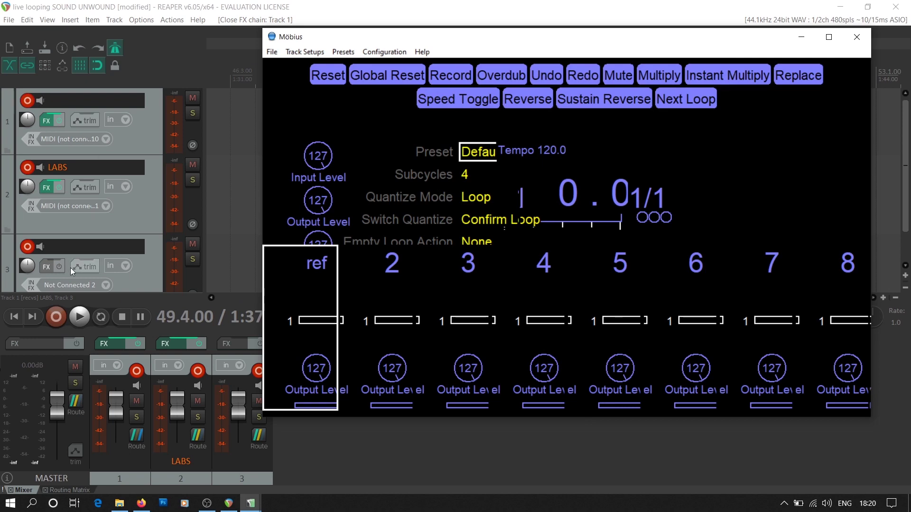
- Start REAPER recording, select the ref track in Mobius, and record a trial loop
click(61, 320)
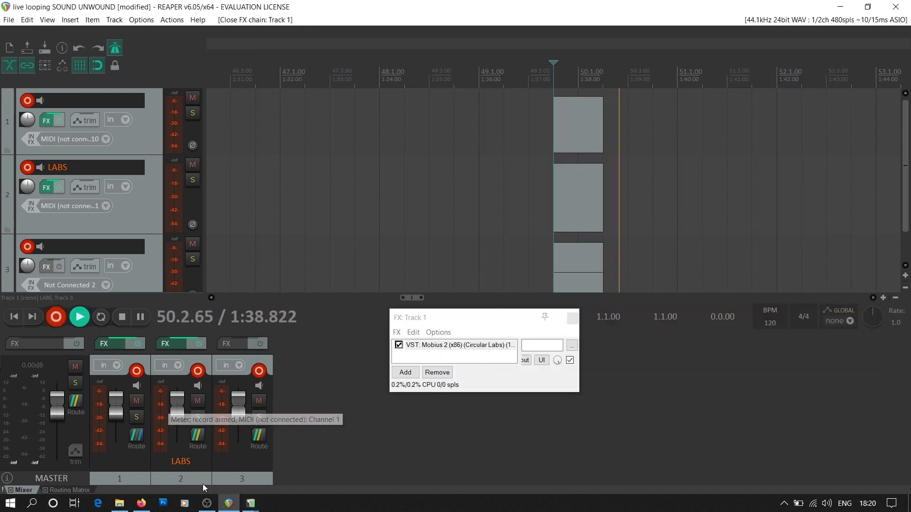
mouse_move(250, 503)
mouse_move(318, 474)
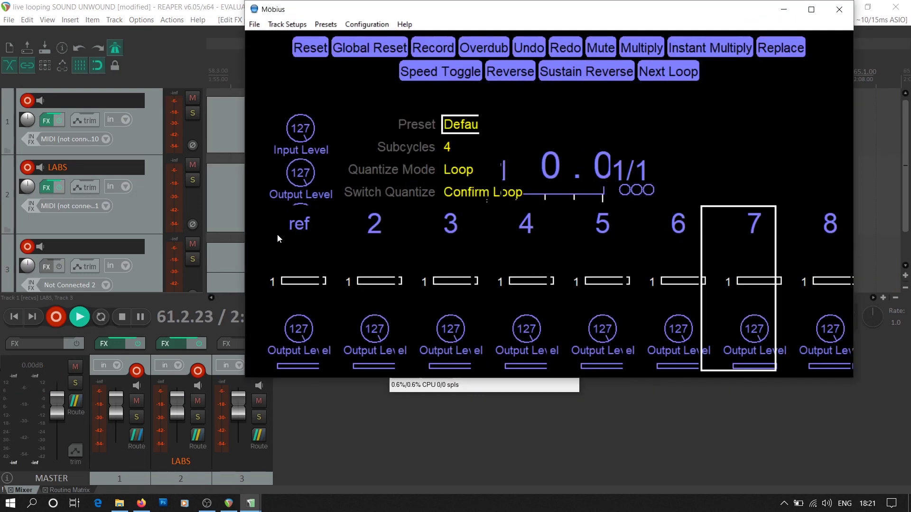
key(3)
key(1)
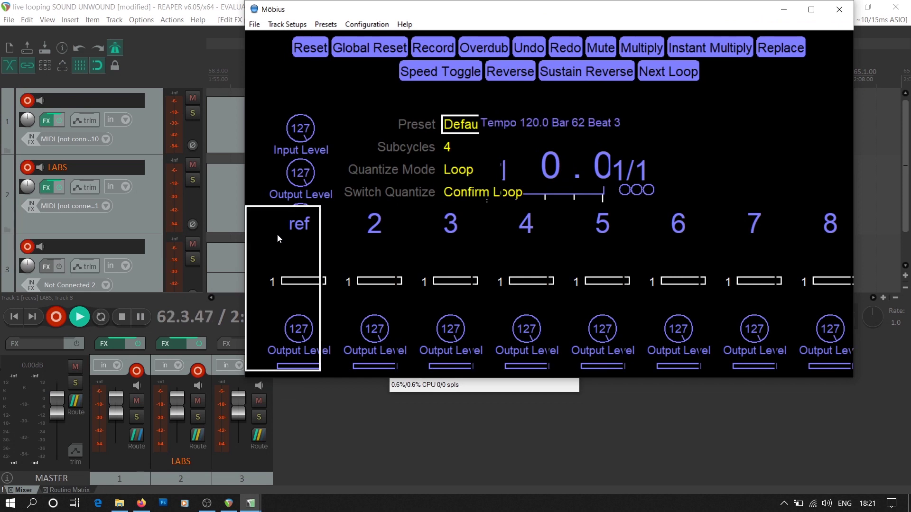
key(r)
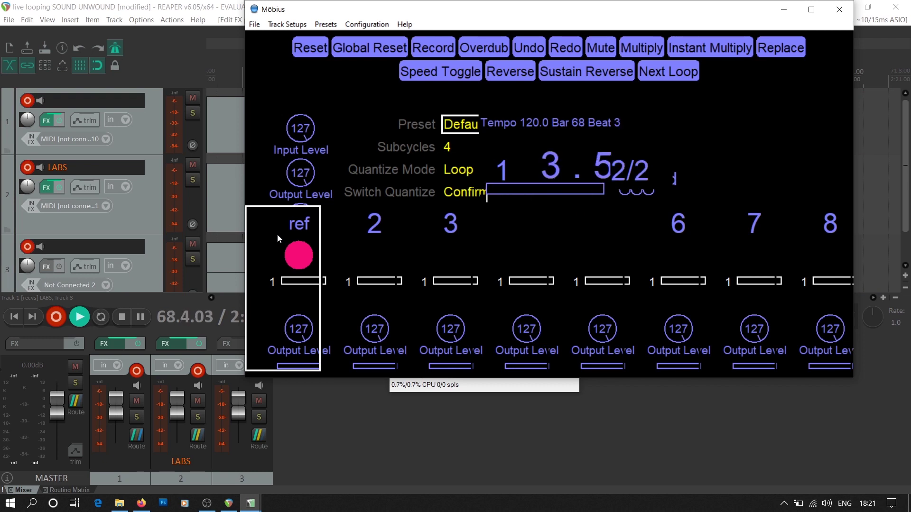
key(r)
- Global Reset Mobius, then record a new loop synced to the bar
click(369, 51)
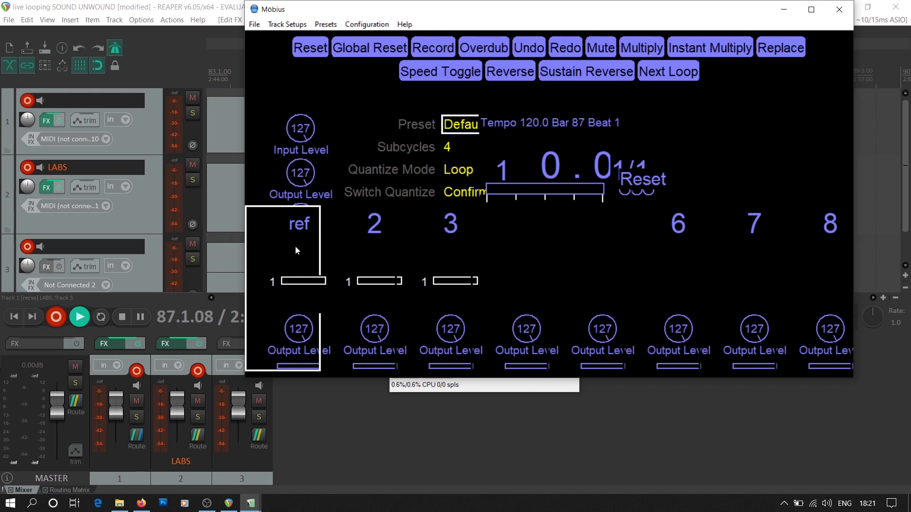
key(r)
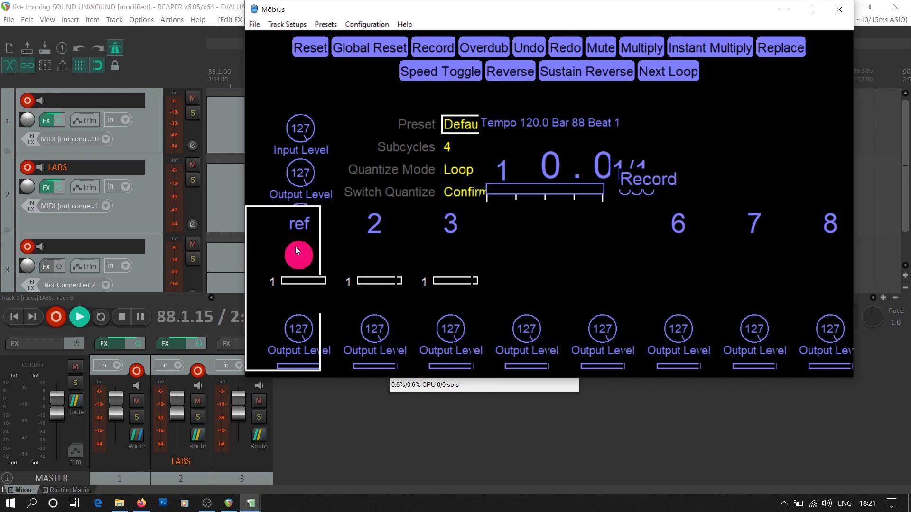
key(r)
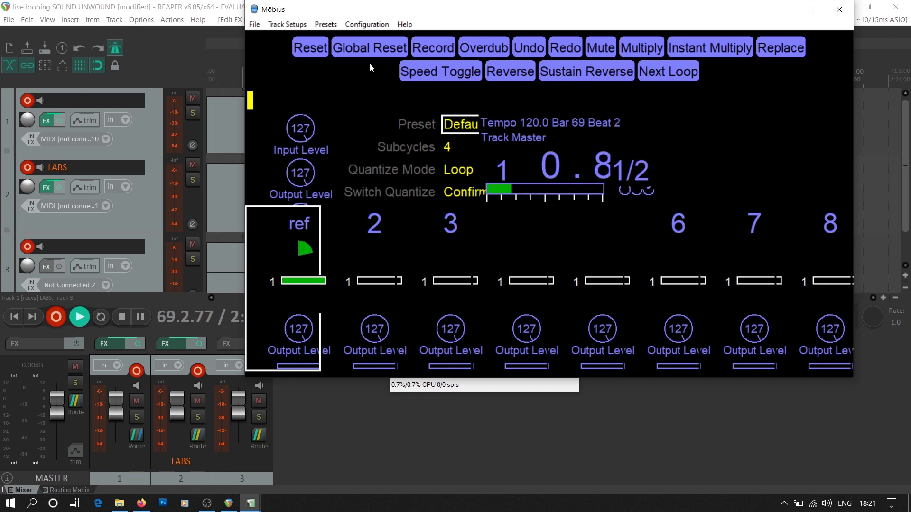
- Global Reset Mobius and record another bar-synced test loop
click(369, 51)
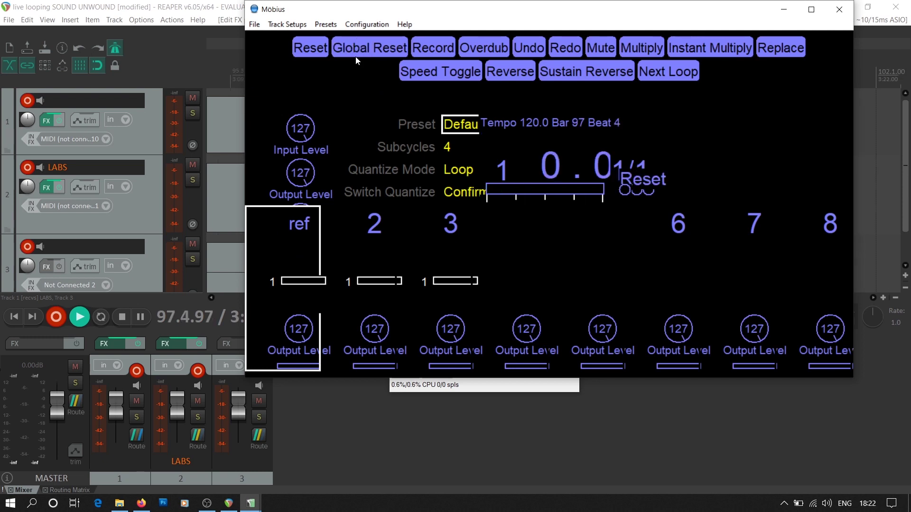
key(r)
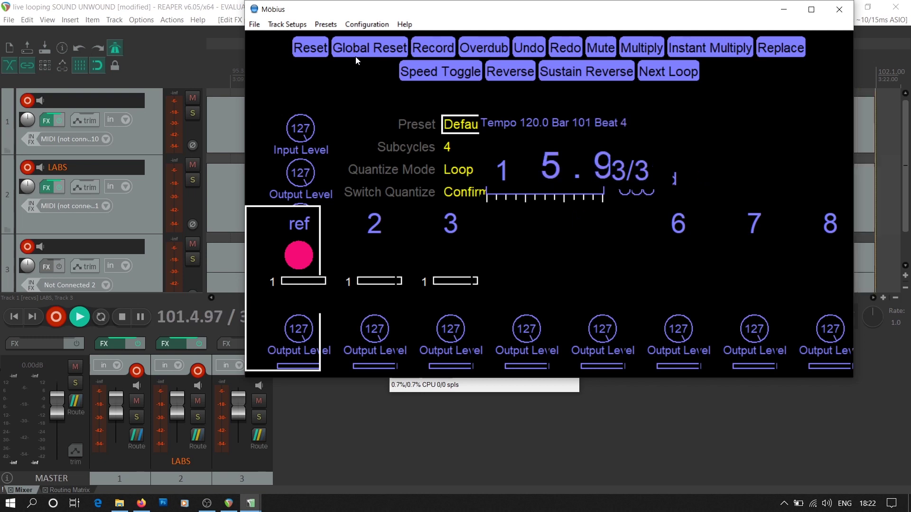
key(r)
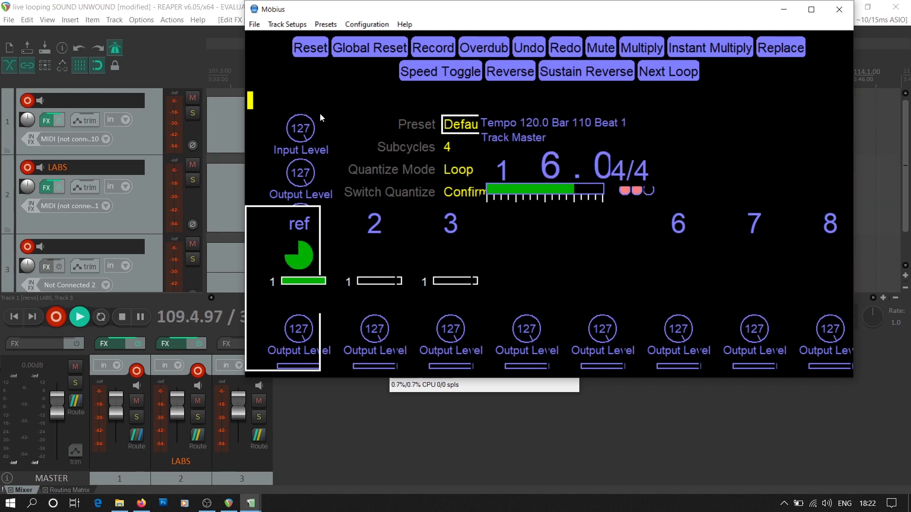
- Clear the loops, stop playback, delete all 3 recorded files, and restart recording
click(345, 59)
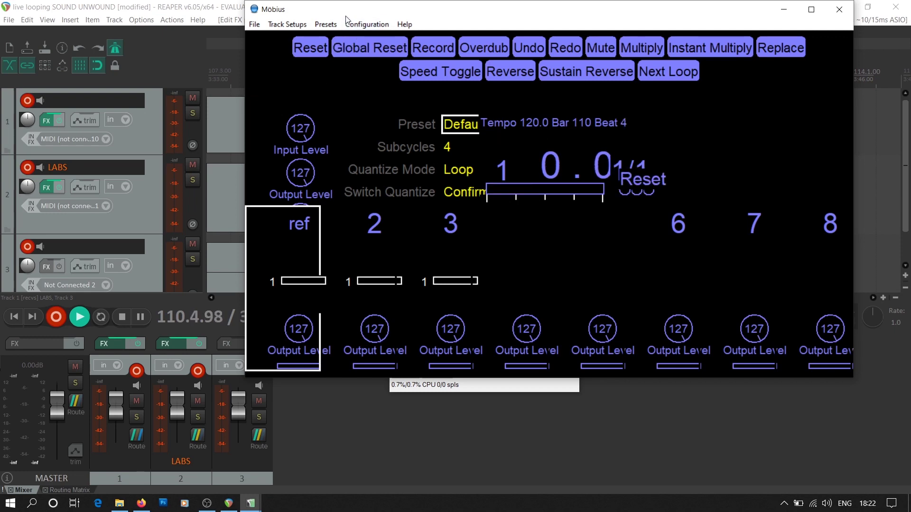
click(118, 321)
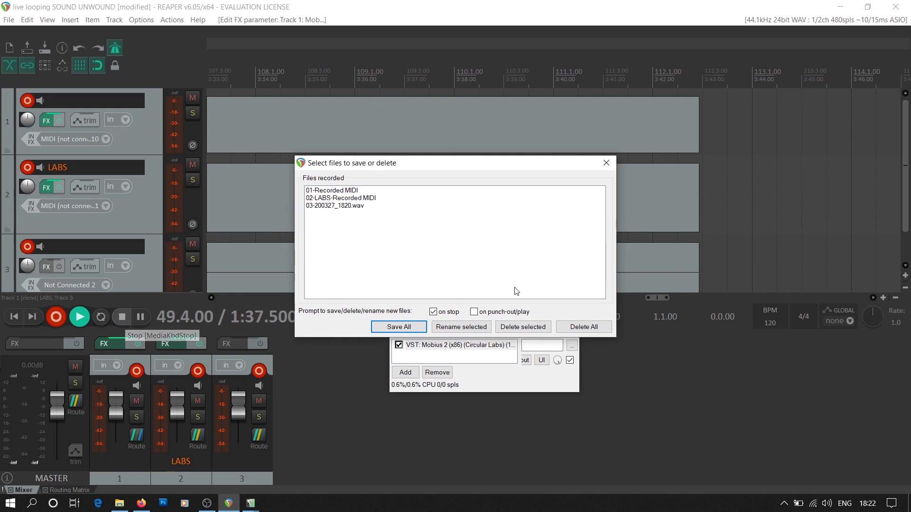
click(566, 330)
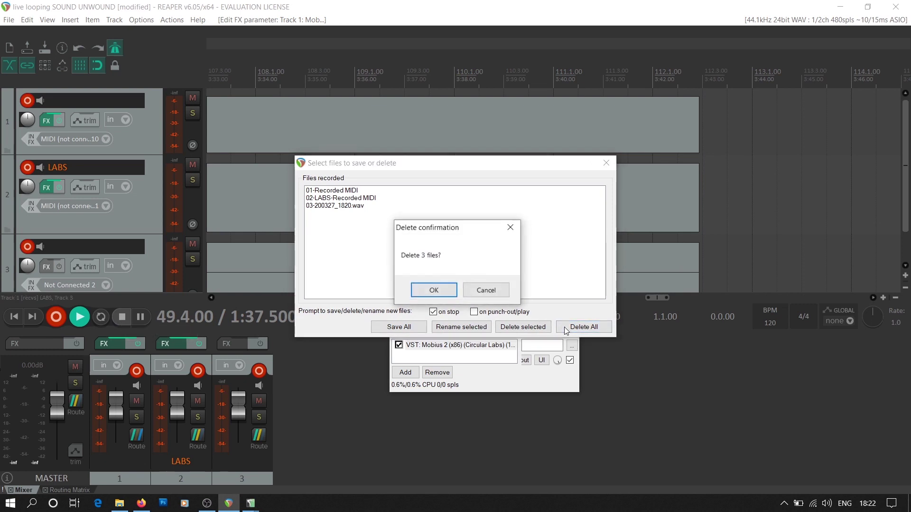
click(435, 291)
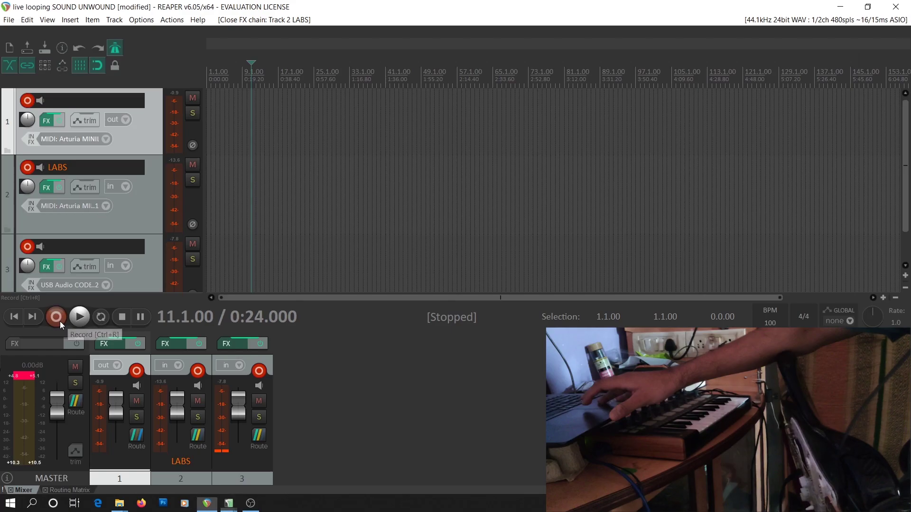
click(56, 316)
- Record the 100 BPM reference loop in Mobius and stop it, leaving 01-200328_1011.wav on track 1
mouse_move(228, 503)
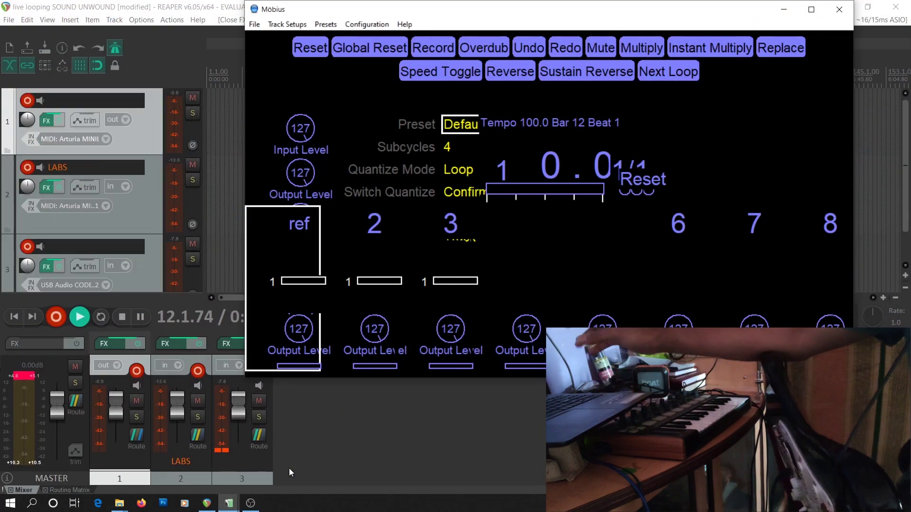
click(289, 468)
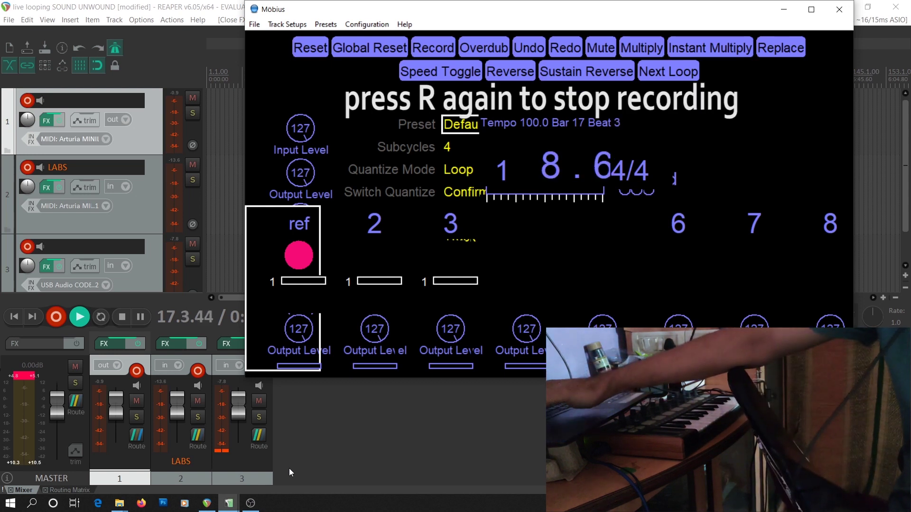
key(r)
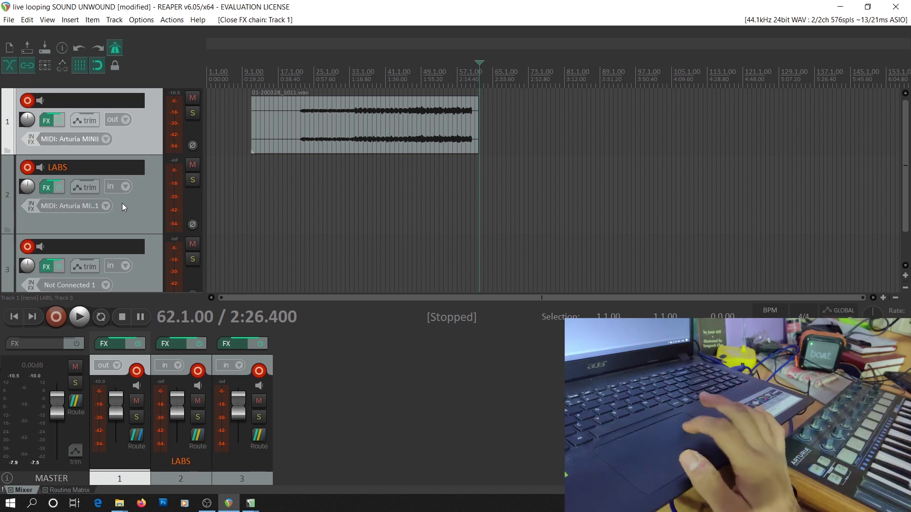
click(104, 206)
mouse_move(128, 233)
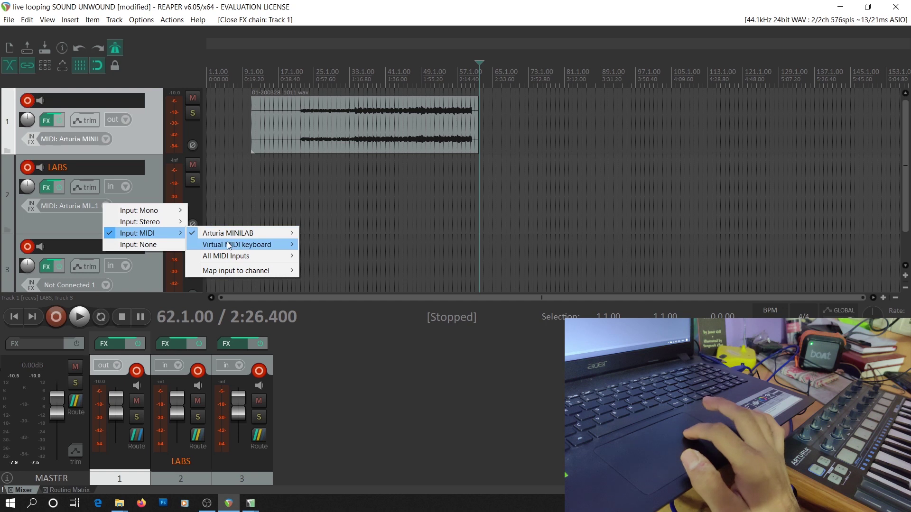
mouse_move(233, 236)
click(84, 229)
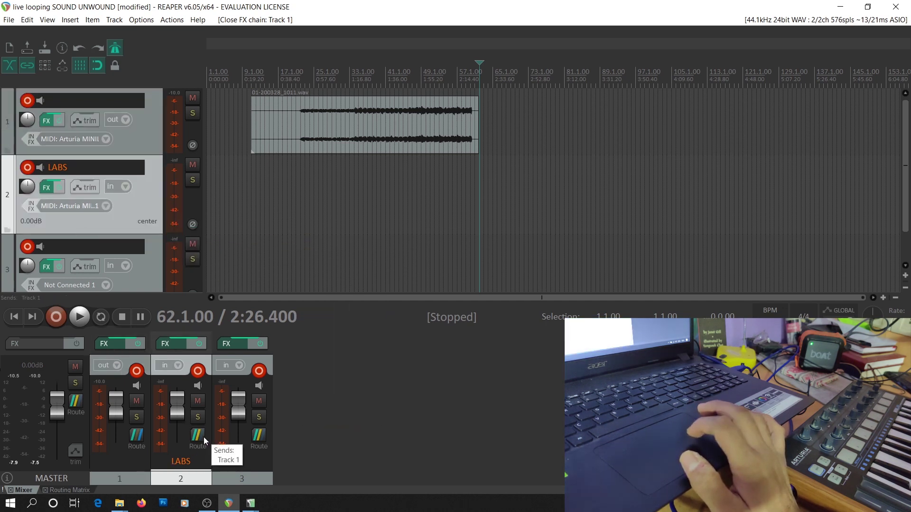
click(106, 138)
mouse_move(125, 156)
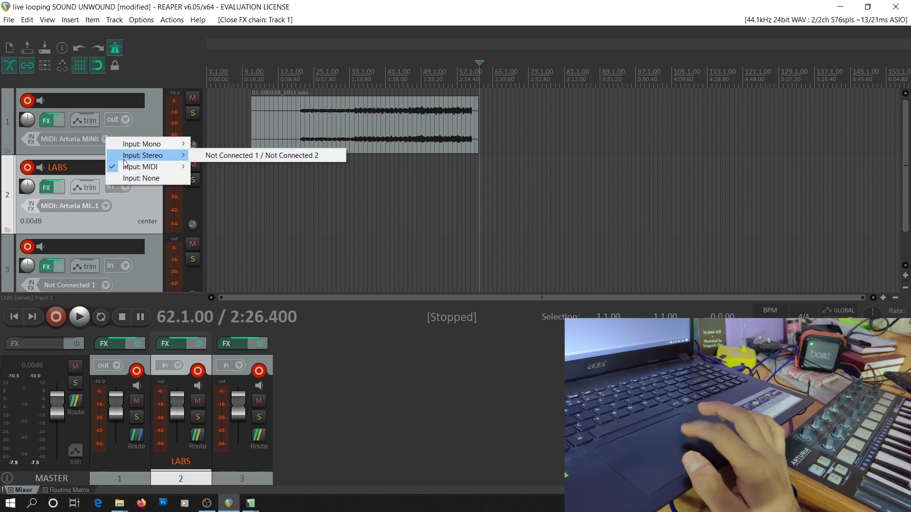
mouse_move(229, 167)
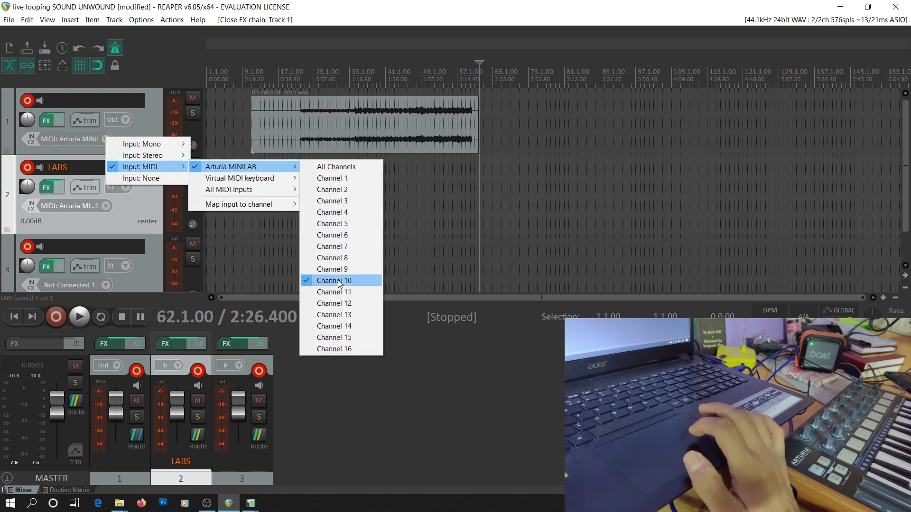
click(158, 62)
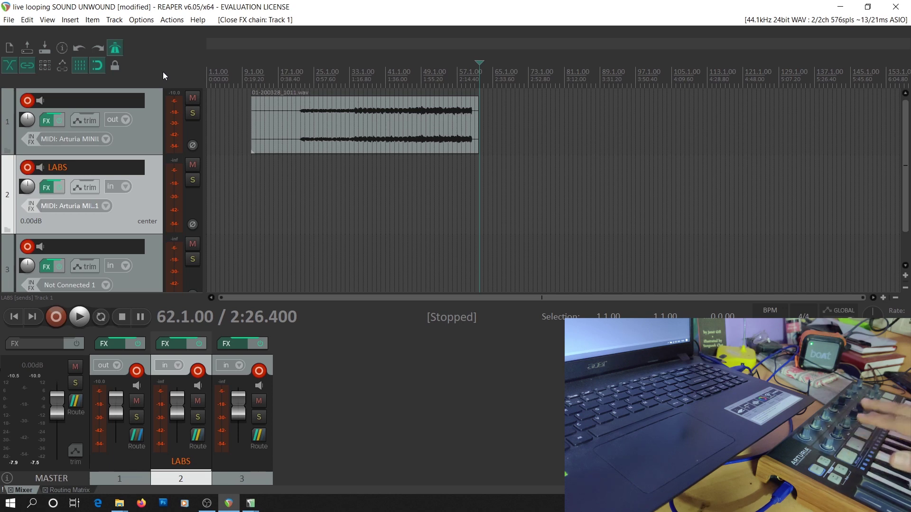
- In Mobius MIDI Control, capture note C 1 on channel 10 as a new Record binding
mouse_move(250, 503)
click(286, 476)
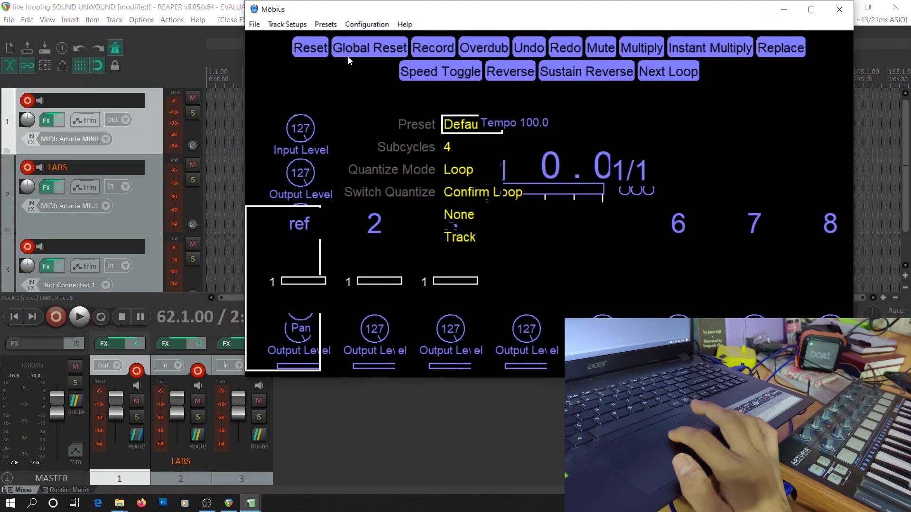
click(359, 24)
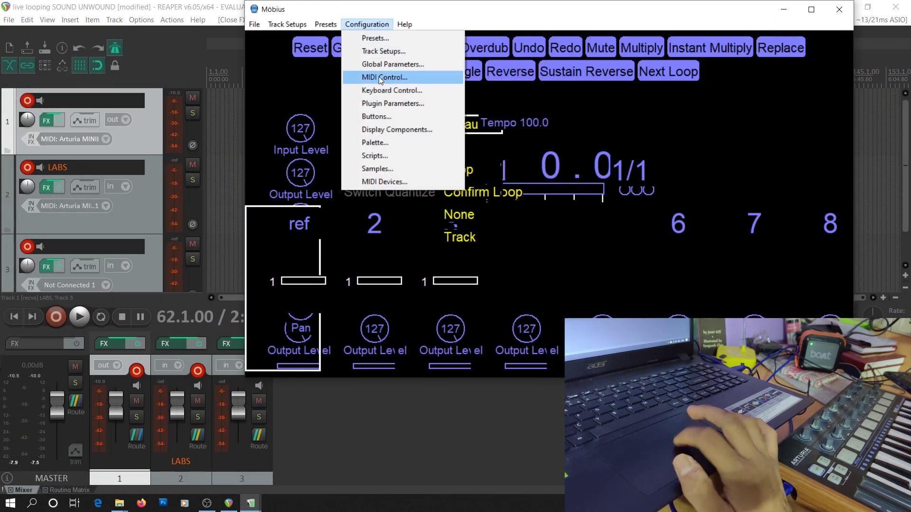
click(379, 76)
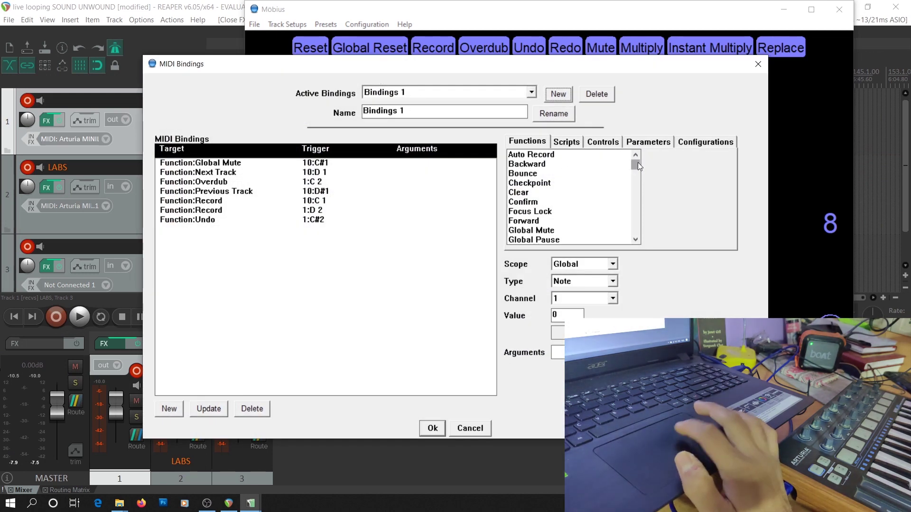
drag(635, 164, 646, 237)
text(rec)
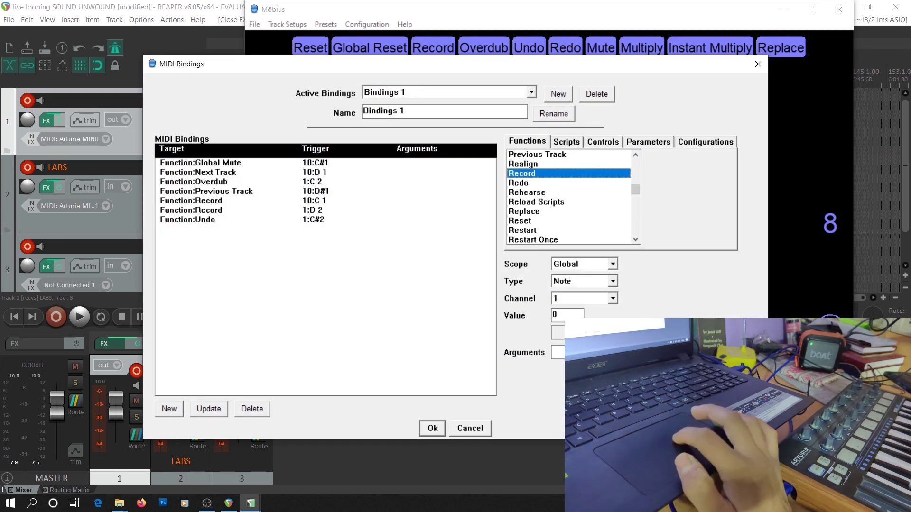
click(684, 333)
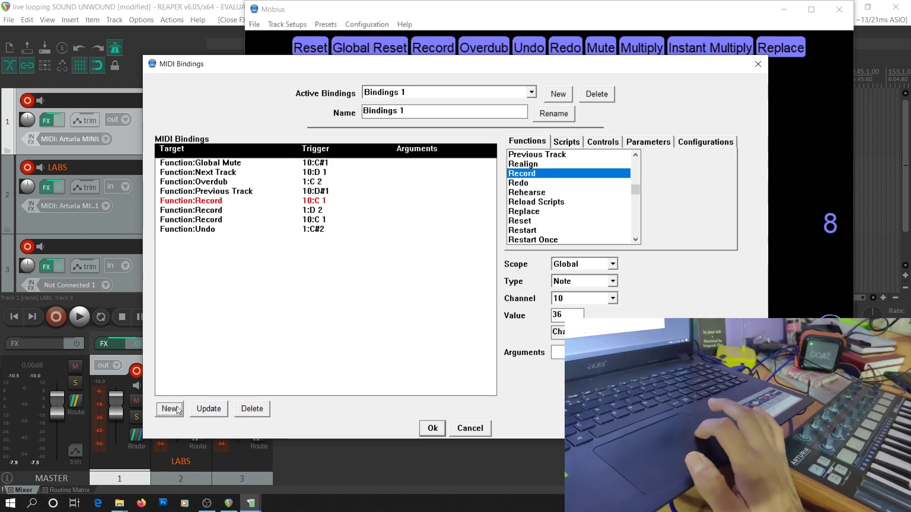
- Restart recording in REAPER and bring the Mobius window back to the front
click(56, 317)
click(56, 317)
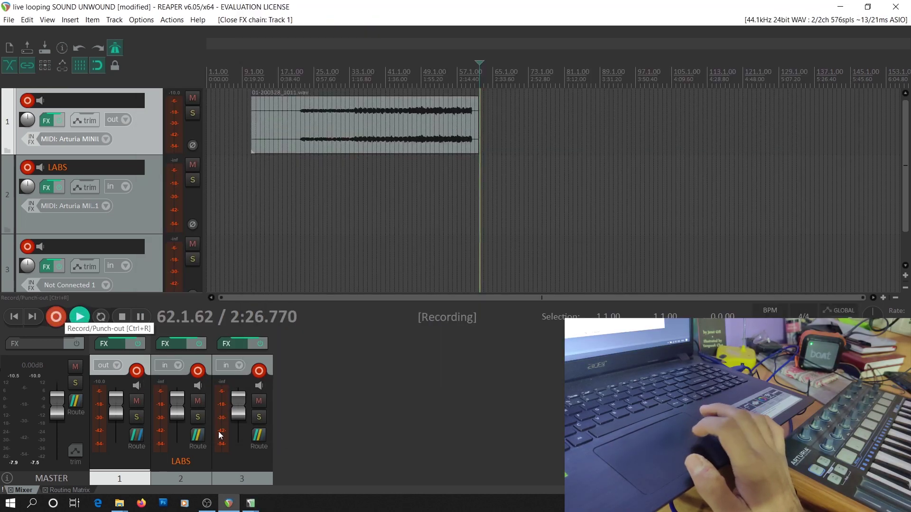
mouse_move(250, 504)
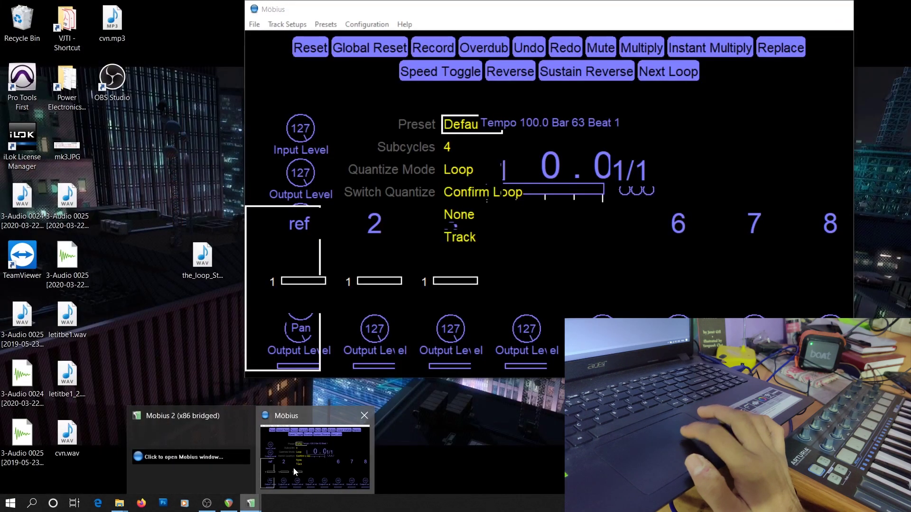
click(293, 468)
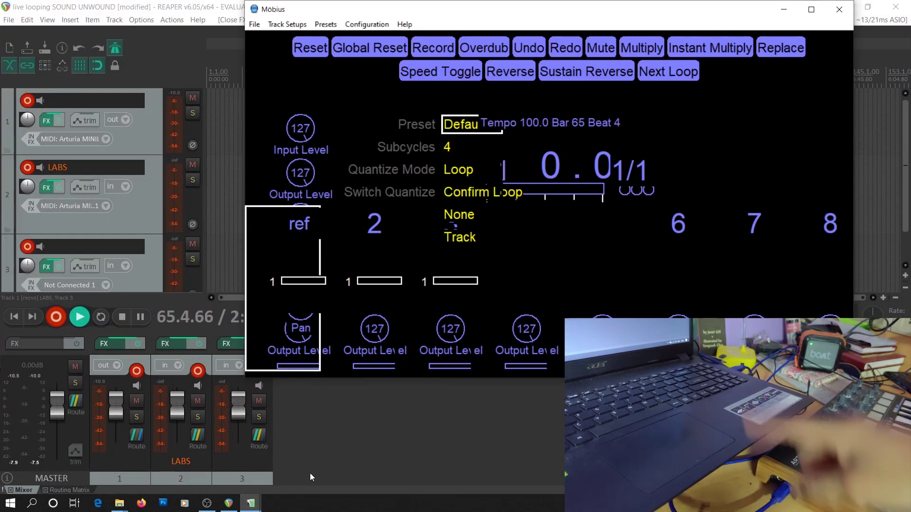